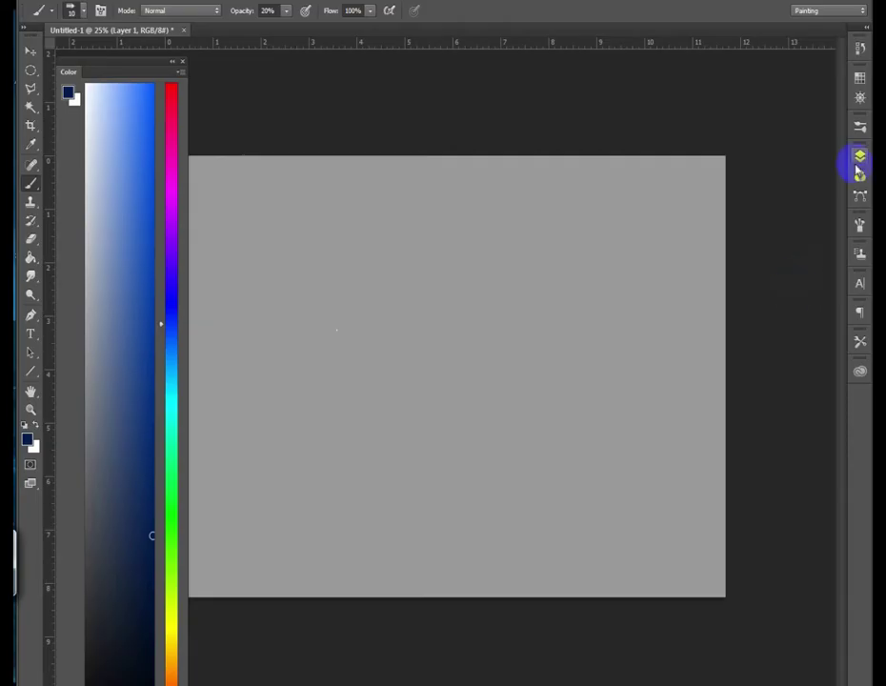
Show the Layers panel's list of layers
click(861, 157)
Add Layer 2 and block in the torso, left leg and foot in light blue
click(807, 283)
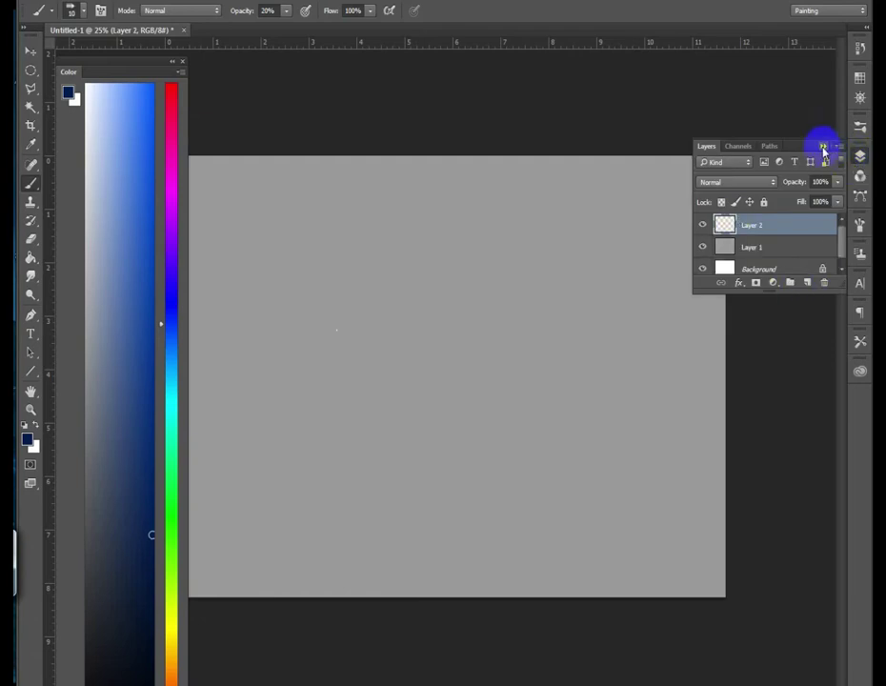
click(825, 151)
key(ctrl+plus)
mouse_move(580, 357)
mouse_down()
mouse_move(633, 347)
mouse_move(646, 511)
mouse_move(599, 599)
mouse_up()
drag(570, 389, 546, 470)
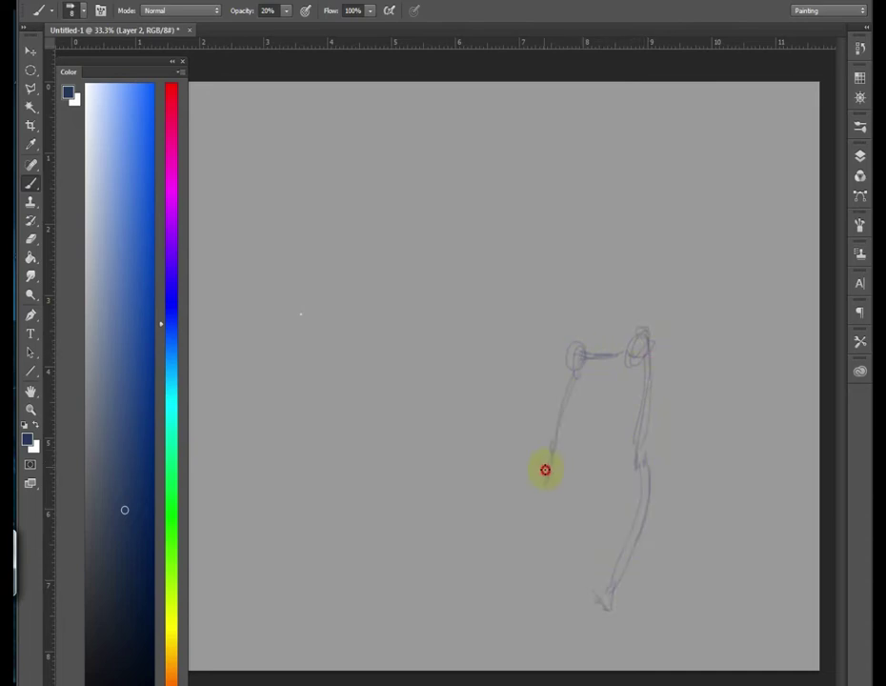
drag(527, 610, 502, 607)
drag(564, 448, 536, 611)
Sketch the spine, shoulders, both arms, head oval and left hip circle
mouse_move(610, 367)
mouse_down()
mouse_move(619, 180)
mouse_move(590, 193)
mouse_move(655, 223)
mouse_move(683, 367)
mouse_up()
drag(552, 219, 531, 290)
drag(607, 169, 596, 79)
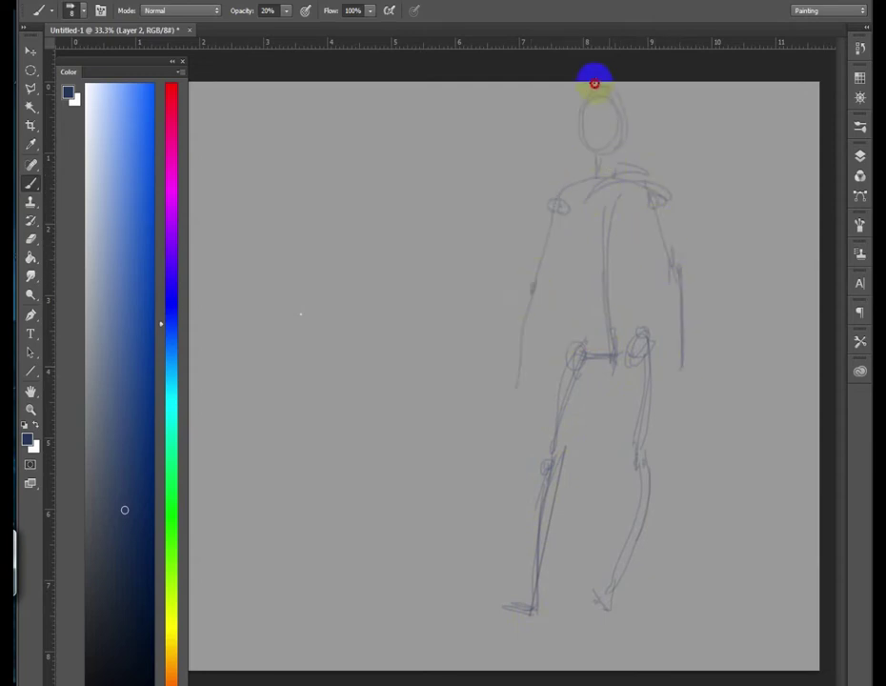
mouse_move(603, 365)
mouse_down()
mouse_move(586, 365)
mouse_move(653, 340)
mouse_move(607, 378)
mouse_up()
Shorten the sketch vertically with a free transform and center the zoomed view
key(v)
drag(501, 83, 502, 177)
key(Return)
key(ctrl+plus)
drag(648, 403, 592, 345)
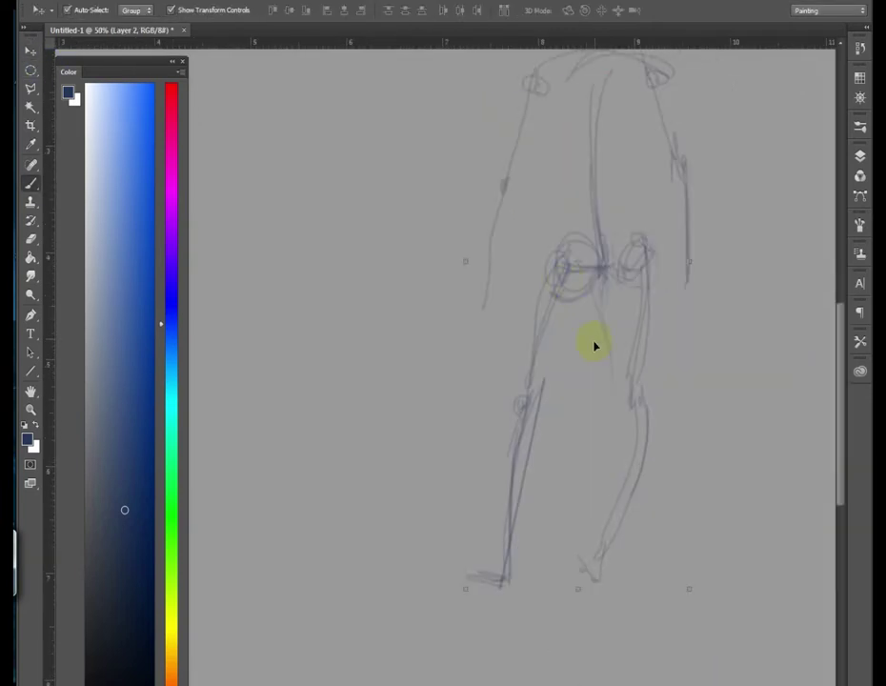
At 20% brush opacity, sketch the inner thigh, right leg, heel and back thigh
key(b)
drag(587, 412, 600, 480)
key(2)
mouse_move(624, 329)
mouse_down()
mouse_move(627, 459)
mouse_move(590, 474)
mouse_move(637, 370)
mouse_move(629, 297)
mouse_move(632, 391)
mouse_move(599, 528)
mouse_move(592, 643)
mouse_move(592, 519)
mouse_move(611, 461)
mouse_move(582, 618)
mouse_move(546, 647)
mouse_up()
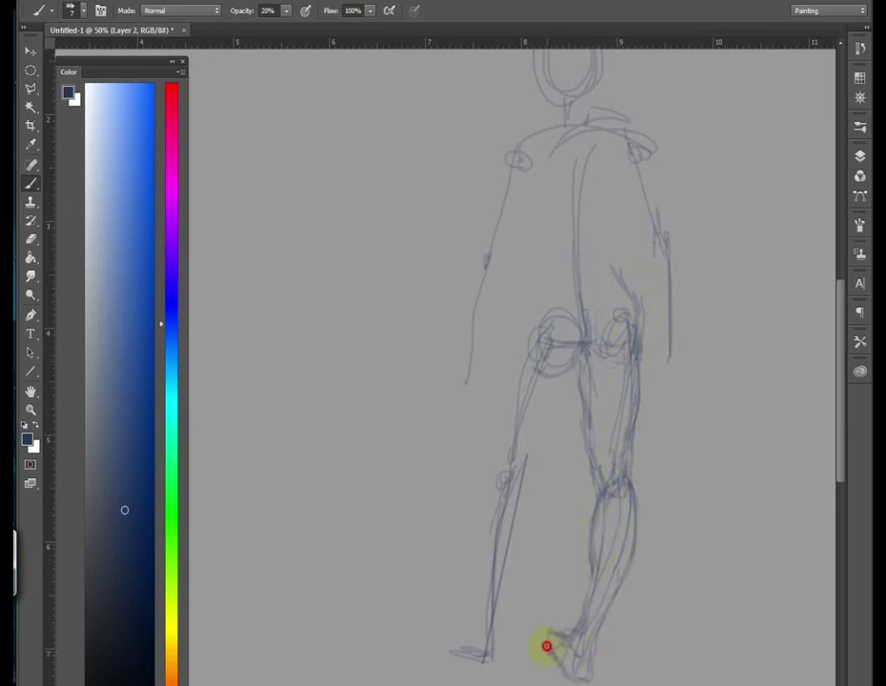
drag(603, 642, 598, 627)
drag(645, 341, 621, 277)
mouse_move(577, 385)
mouse_down()
mouse_move(583, 305)
mouse_move(580, 348)
mouse_up()
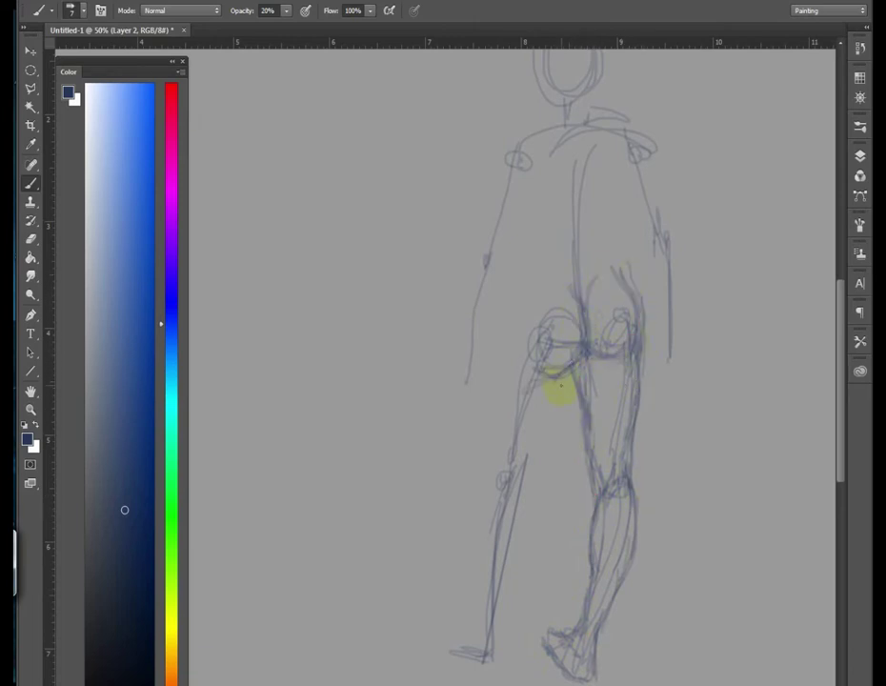
Sketch the left thigh, knee, lower leg and foot, plus the hips and spine
mouse_move(508, 487)
mouse_down()
mouse_move(519, 425)
mouse_move(515, 340)
mouse_move(497, 477)
mouse_up()
click(577, 354)
mouse_move(476, 620)
mouse_down()
mouse_move(469, 613)
mouse_move(478, 533)
mouse_move(540, 327)
mouse_up()
mouse_move(525, 475)
mouse_down()
mouse_move(517, 541)
mouse_move(477, 662)
mouse_move(418, 668)
mouse_up()
mouse_move(479, 669)
mouse_down()
mouse_move(457, 661)
mouse_move(479, 659)
mouse_move(462, 614)
mouse_move(470, 604)
mouse_move(414, 662)
mouse_up()
mouse_move(519, 408)
mouse_down()
mouse_move(530, 306)
mouse_move(525, 219)
mouse_up()
mouse_move(532, 296)
mouse_down()
mouse_move(594, 303)
mouse_move(617, 292)
mouse_move(595, 162)
mouse_move(621, 270)
mouse_move(579, 173)
mouse_move(647, 143)
mouse_move(649, 186)
mouse_up()
Sketch the right shoulder, arm and hand
key(ctrl+minus)
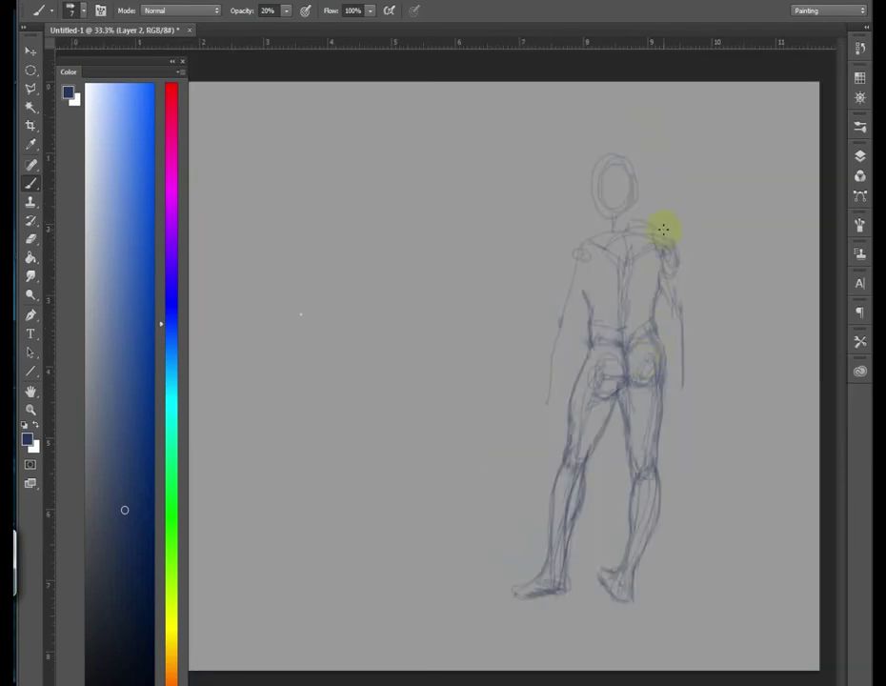
key(ctrl+plus)
mouse_move(649, 262)
mouse_down()
mouse_move(659, 274)
mouse_move(633, 293)
mouse_move(668, 298)
mouse_move(652, 363)
mouse_move(647, 322)
mouse_move(683, 364)
mouse_move(677, 328)
mouse_move(671, 425)
mouse_up()
drag(673, 317, 665, 473)
mouse_move(661, 423)
mouse_down()
mouse_move(671, 447)
mouse_move(657, 471)
mouse_move(681, 422)
mouse_up()
Sketch the neck, left shoulder, left arm and left hand
mouse_move(614, 306)
mouse_down()
mouse_move(538, 194)
mouse_move(511, 210)
mouse_up()
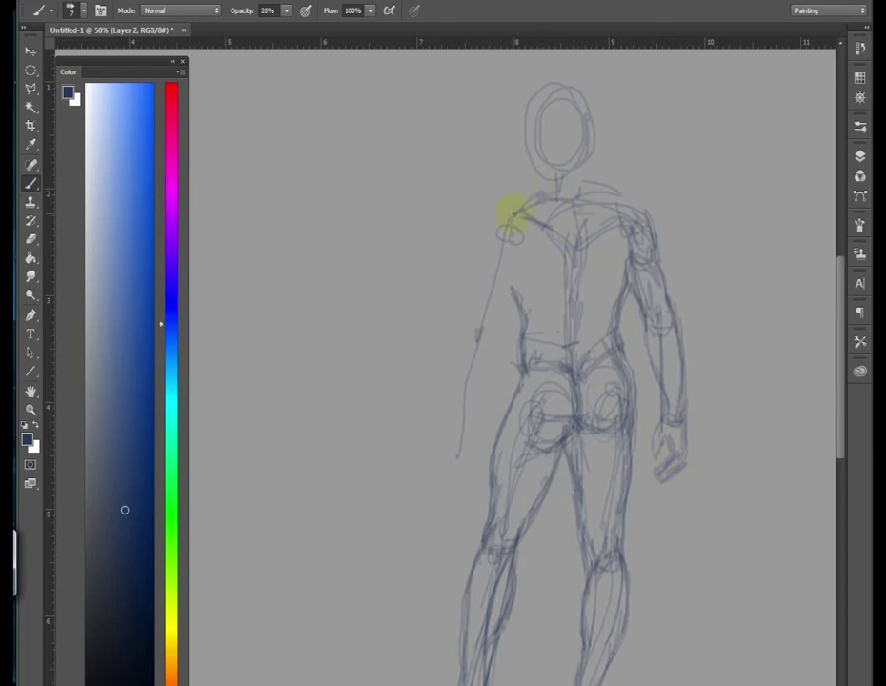
drag(624, 212, 628, 226)
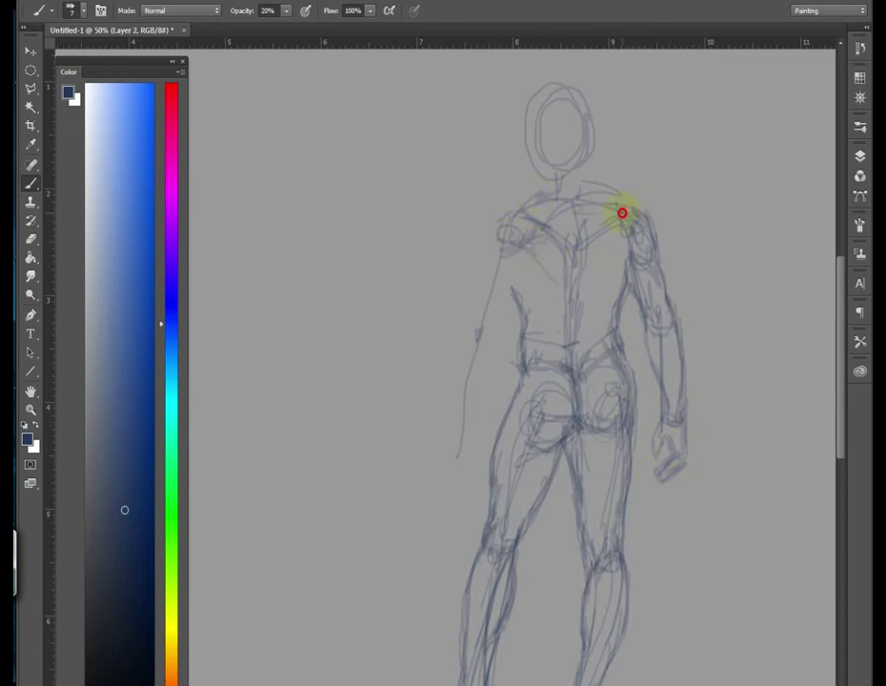
mouse_move(497, 263)
mouse_down()
mouse_move(513, 286)
mouse_move(491, 241)
mouse_move(515, 213)
mouse_move(469, 311)
mouse_move(500, 312)
mouse_move(463, 340)
mouse_move(520, 263)
mouse_move(486, 370)
mouse_move(460, 336)
mouse_move(451, 429)
mouse_move(475, 403)
mouse_move(489, 267)
mouse_up()
mouse_move(456, 440)
mouse_down()
mouse_move(443, 474)
mouse_move(471, 453)
mouse_move(439, 478)
mouse_move(465, 487)
mouse_up()
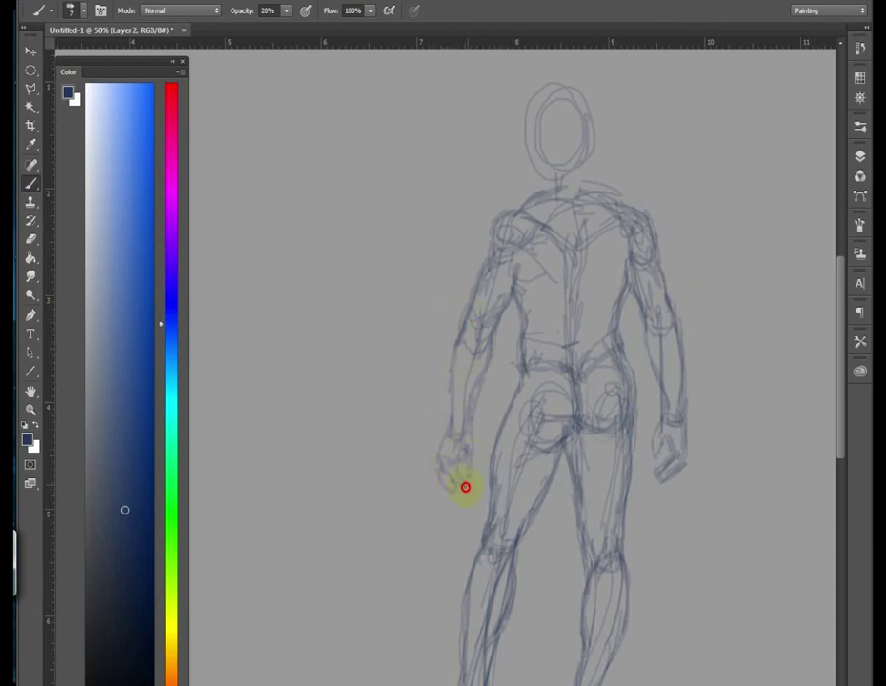
Redraw the head outline and neck, and add back and shoulder muscle lines
mouse_move(546, 174)
mouse_down()
mouse_move(592, 200)
mouse_move(600, 158)
mouse_move(566, 115)
mouse_move(541, 148)
mouse_move(604, 112)
mouse_move(530, 101)
mouse_move(591, 186)
mouse_up()
mouse_move(629, 215)
mouse_down()
mouse_move(602, 245)
mouse_move(614, 281)
mouse_move(539, 270)
mouse_move(568, 331)
mouse_move(619, 348)
mouse_move(636, 418)
mouse_move(521, 320)
mouse_move(546, 358)
mouse_up()
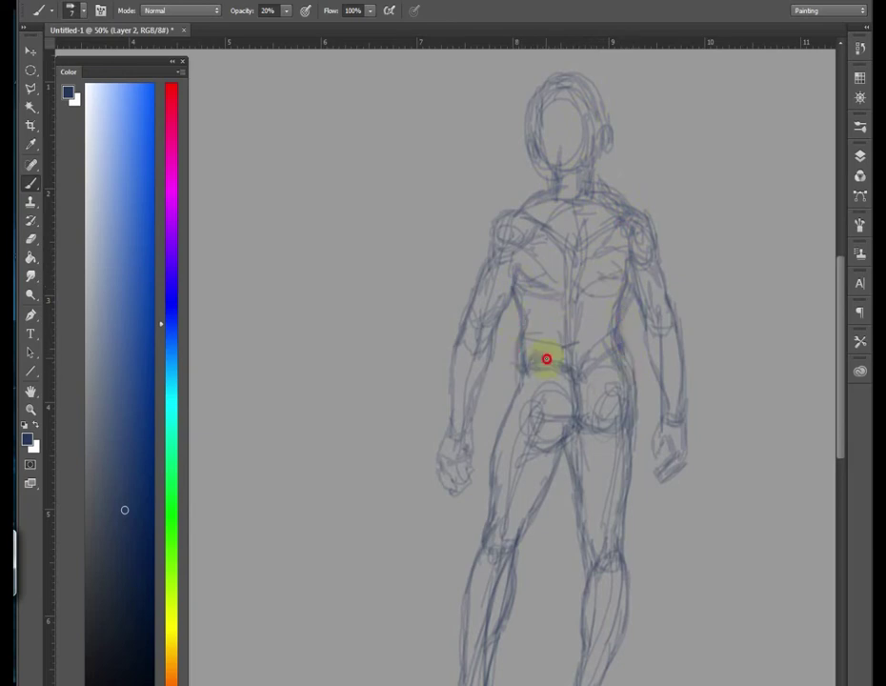
mouse_move(562, 153)
mouse_down()
mouse_move(558, 188)
mouse_move(572, 202)
mouse_move(551, 164)
mouse_move(568, 95)
mouse_move(609, 124)
mouse_move(603, 155)
mouse_move(542, 150)
mouse_move(549, 88)
mouse_move(604, 131)
mouse_up()
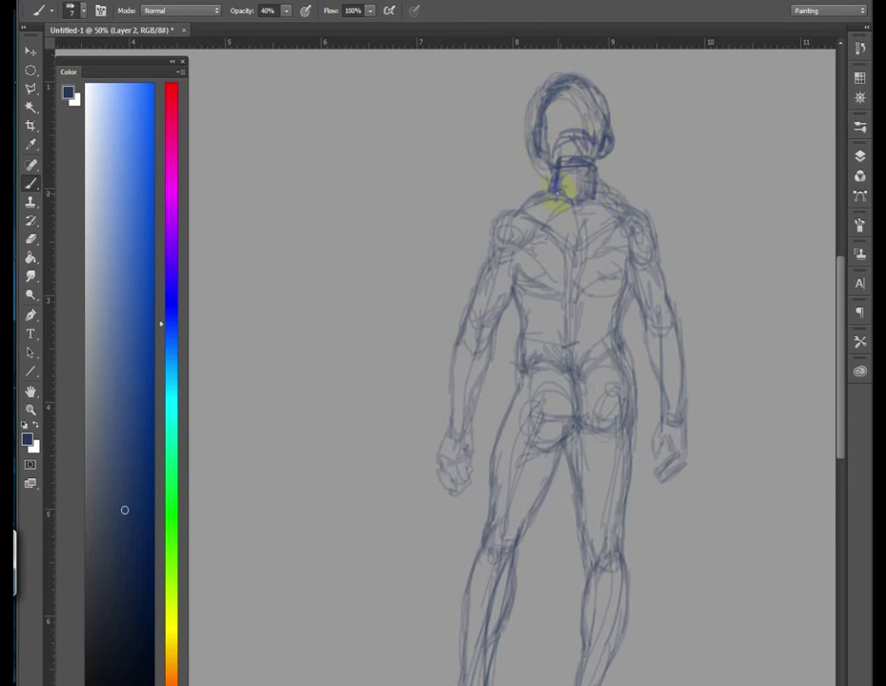
Darken the neck, both shoulders, right forearm and both sides of the back
mouse_move(512, 202)
mouse_down()
mouse_move(488, 253)
mouse_move(535, 238)
mouse_up()
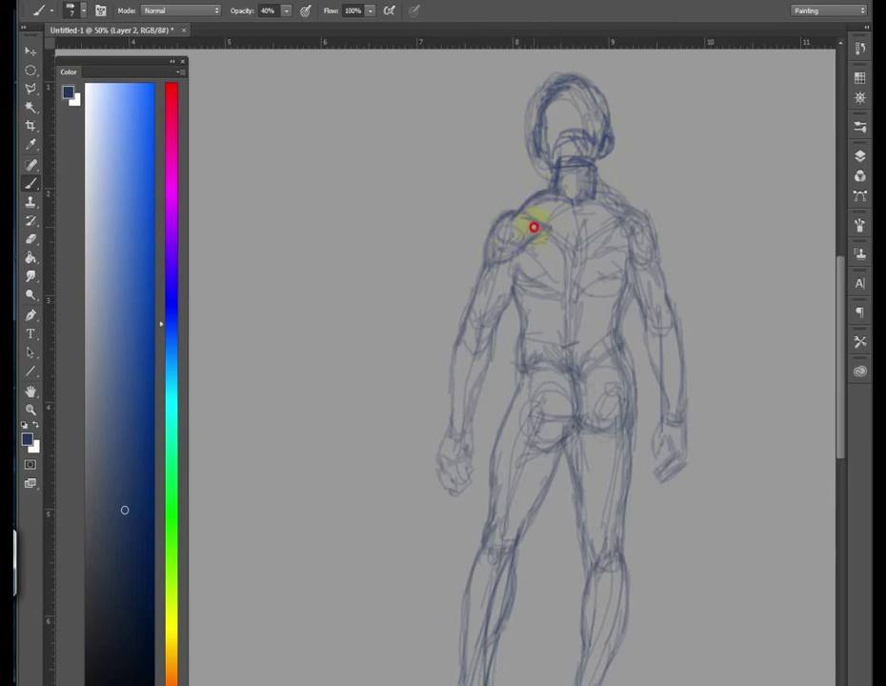
mouse_move(615, 123)
mouse_down()
mouse_move(583, 175)
mouse_move(582, 98)
mouse_move(596, 212)
mouse_move(633, 211)
mouse_up()
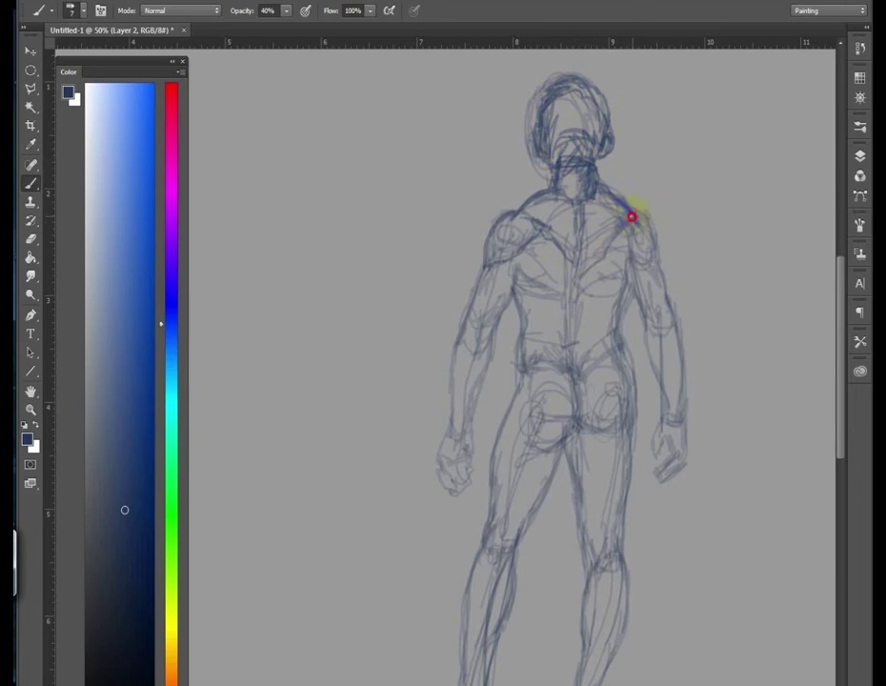
mouse_move(653, 264)
mouse_down()
mouse_move(669, 270)
mouse_move(684, 376)
mouse_up()
mouse_move(667, 419)
mouse_down()
mouse_move(647, 313)
mouse_move(684, 437)
mouse_move(667, 438)
mouse_move(652, 476)
mouse_up()
mouse_move(633, 288)
mouse_down()
mouse_move(620, 334)
mouse_move(560, 363)
mouse_up()
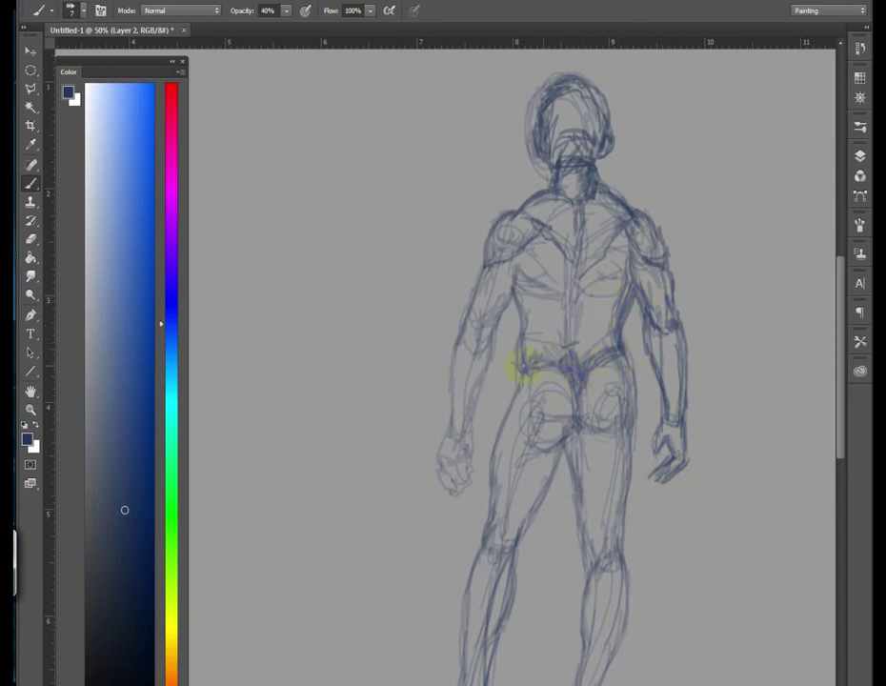
drag(477, 264, 492, 227)
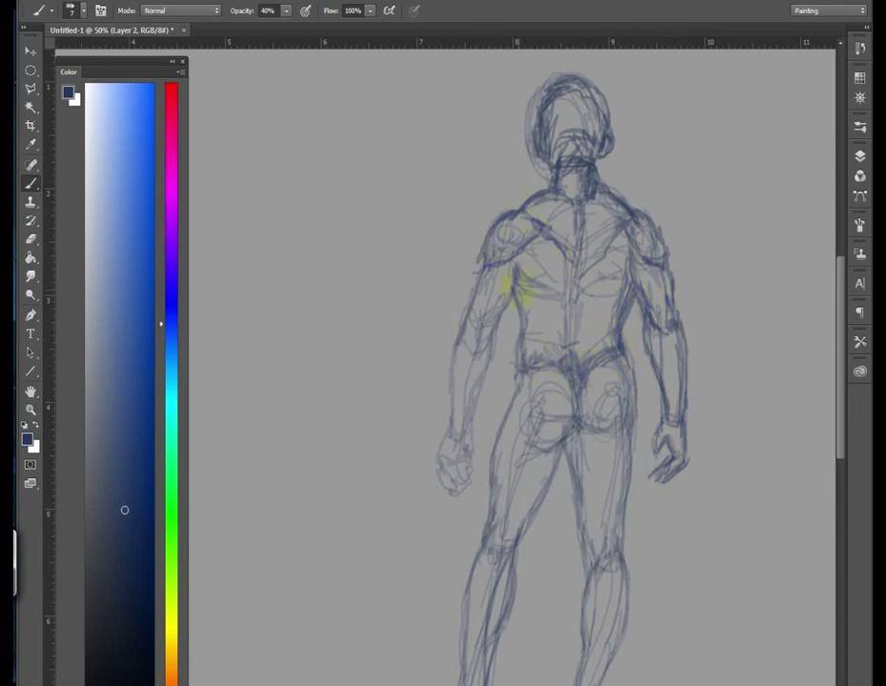
mouse_move(495, 329)
mouse_down()
mouse_move(493, 311)
mouse_move(463, 307)
mouse_move(476, 359)
mouse_move(490, 366)
mouse_move(467, 431)
mouse_move(449, 397)
mouse_move(443, 456)
mouse_move(478, 469)
mouse_up()
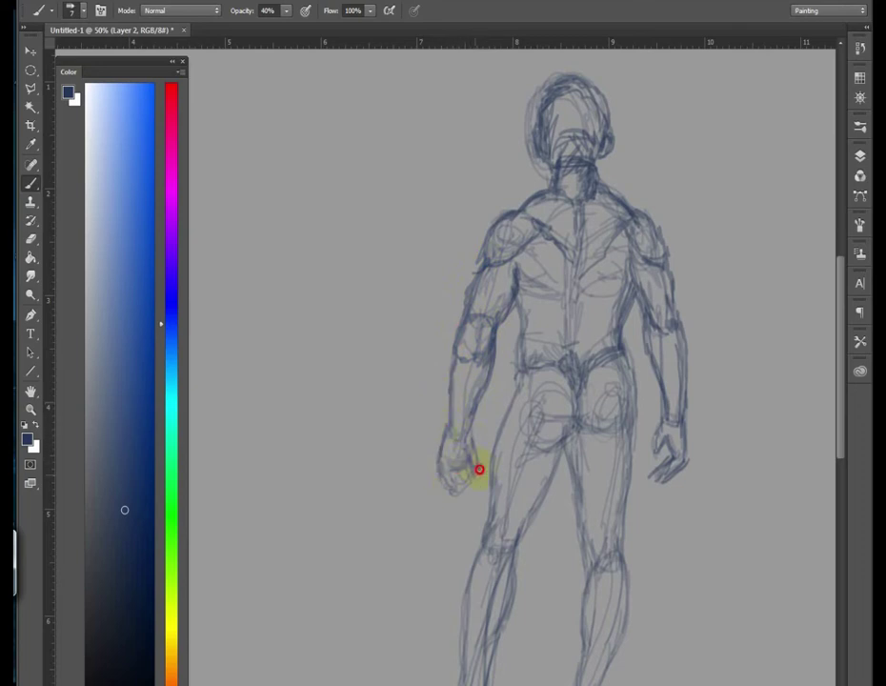
Darken the buttock curve, inner leg, outer thigh, right knee, shin and heel
drag(511, 386, 475, 554)
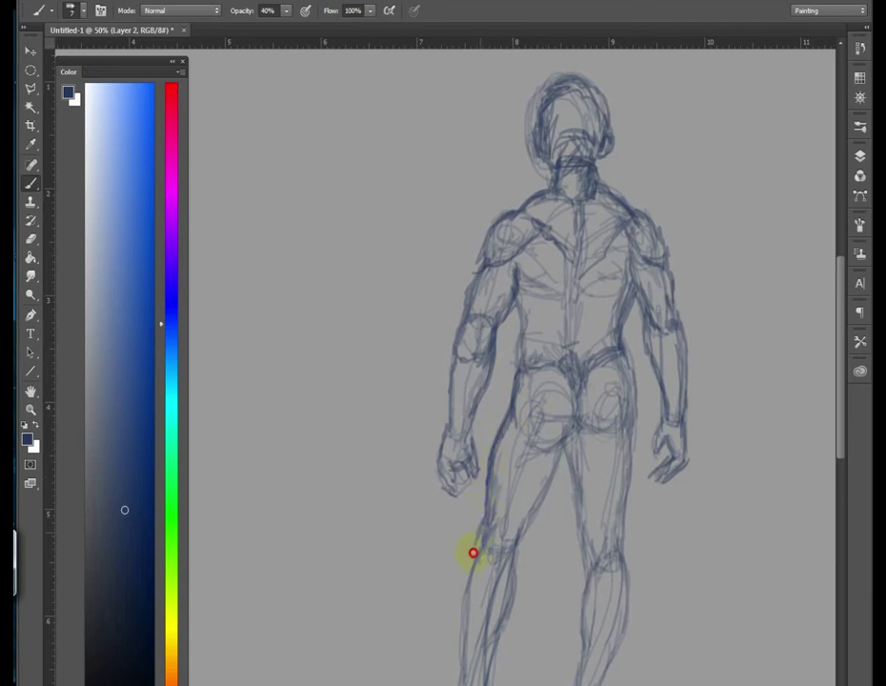
mouse_move(577, 429)
mouse_down()
mouse_move(570, 447)
mouse_move(592, 436)
mouse_move(675, 451)
mouse_up()
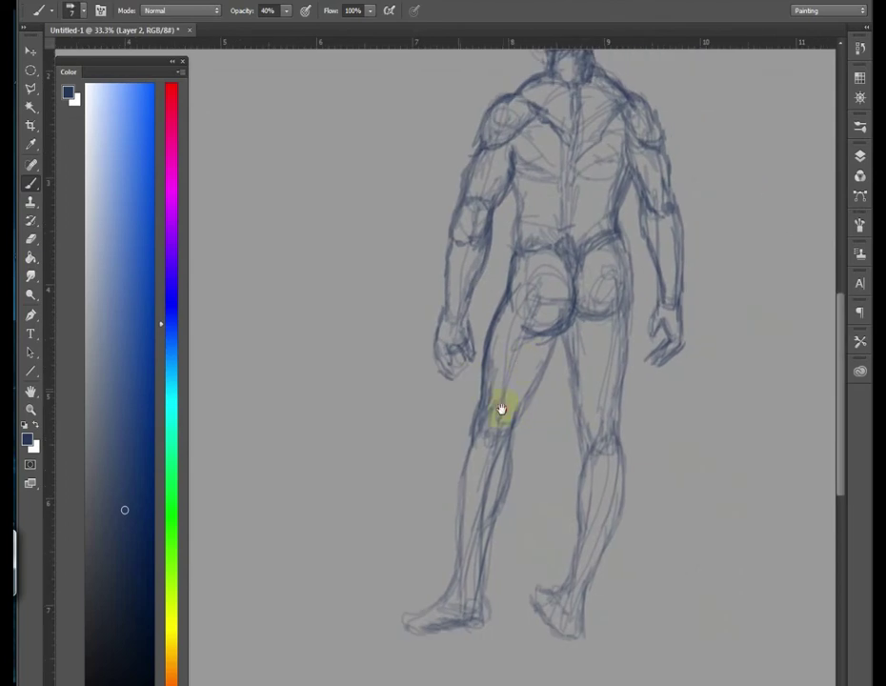
drag(577, 386, 585, 464)
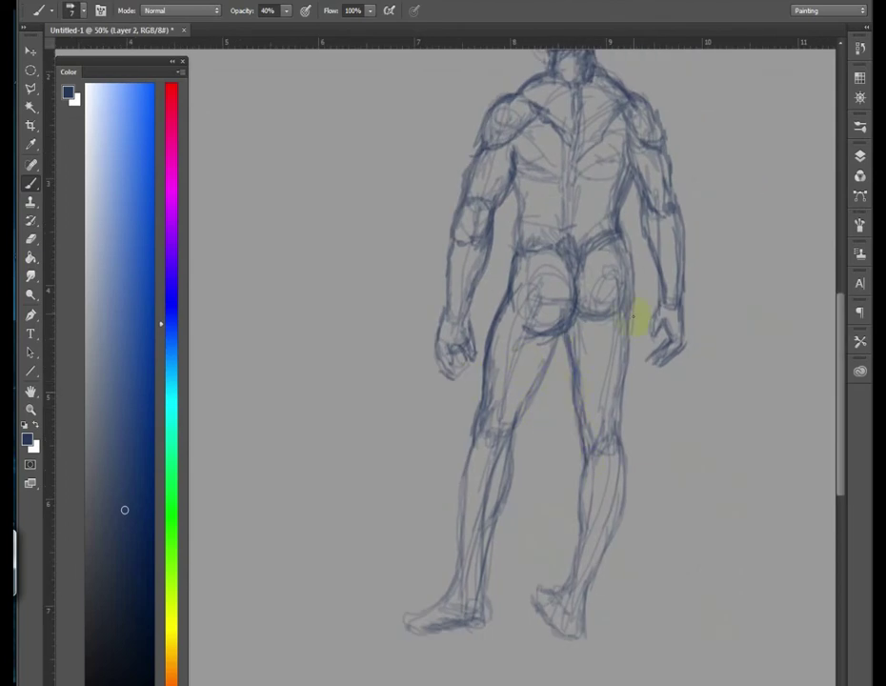
drag(628, 255, 629, 305)
mouse_move(624, 416)
mouse_down()
mouse_move(584, 415)
mouse_move(609, 480)
mouse_move(626, 444)
mouse_move(587, 637)
mouse_up()
drag(575, 572, 588, 637)
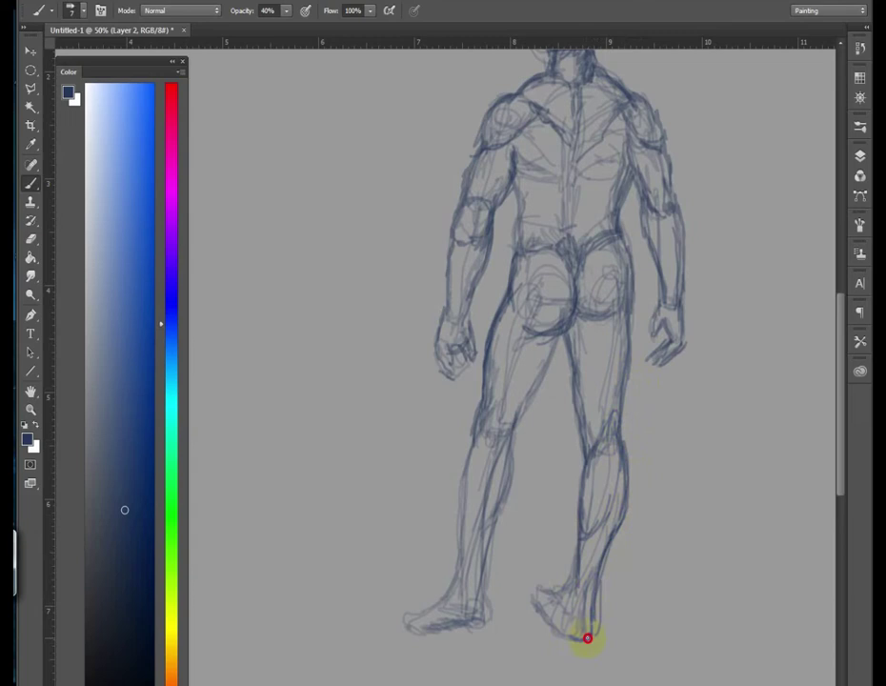
drag(550, 596, 555, 595)
Darken the front and back of the left thigh, knee and shin down to the heel
mouse_move(557, 378)
mouse_down()
mouse_move(504, 440)
mouse_move(475, 432)
mouse_move(464, 483)
mouse_up()
drag(507, 303, 477, 433)
drag(508, 467, 482, 626)
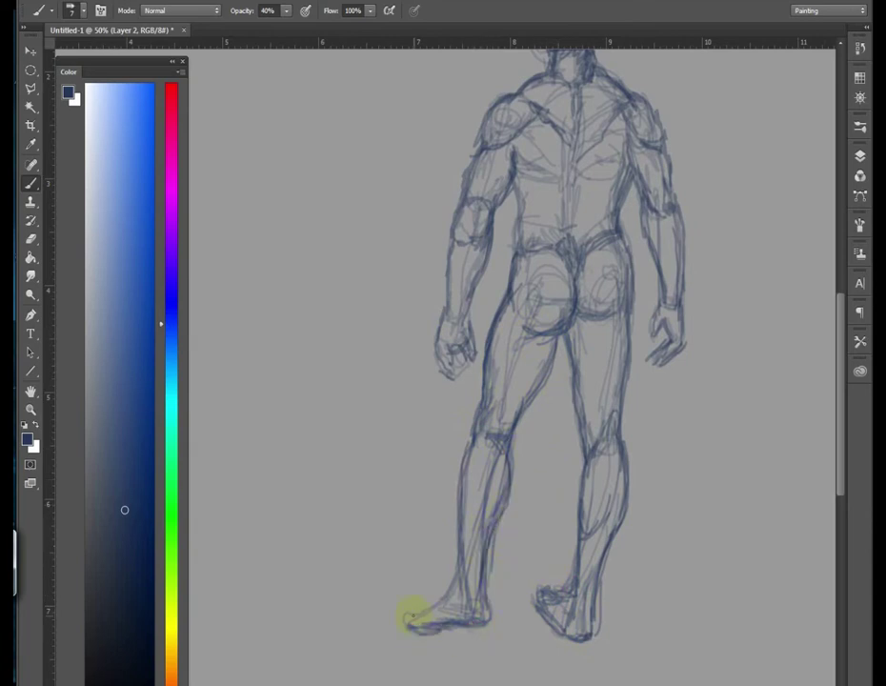
scroll(491, 405, up, 1)
scroll(497, 413, right, 1)
Fade the sketch layer to 30% opacity and add a new layer above it
key(ctrl+minus)
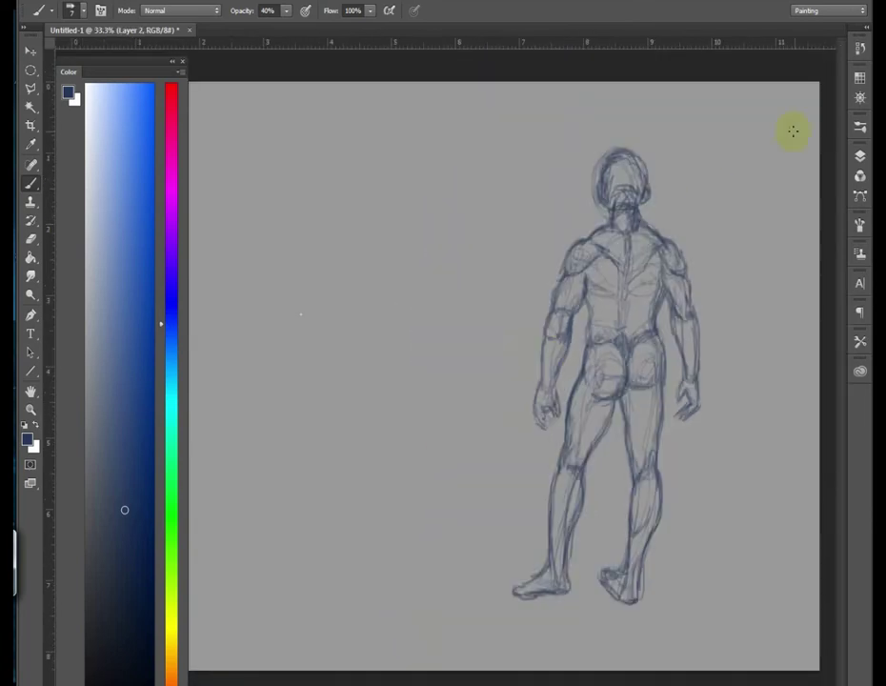
key(F7)
drag(806, 195, 787, 202)
click(808, 283)
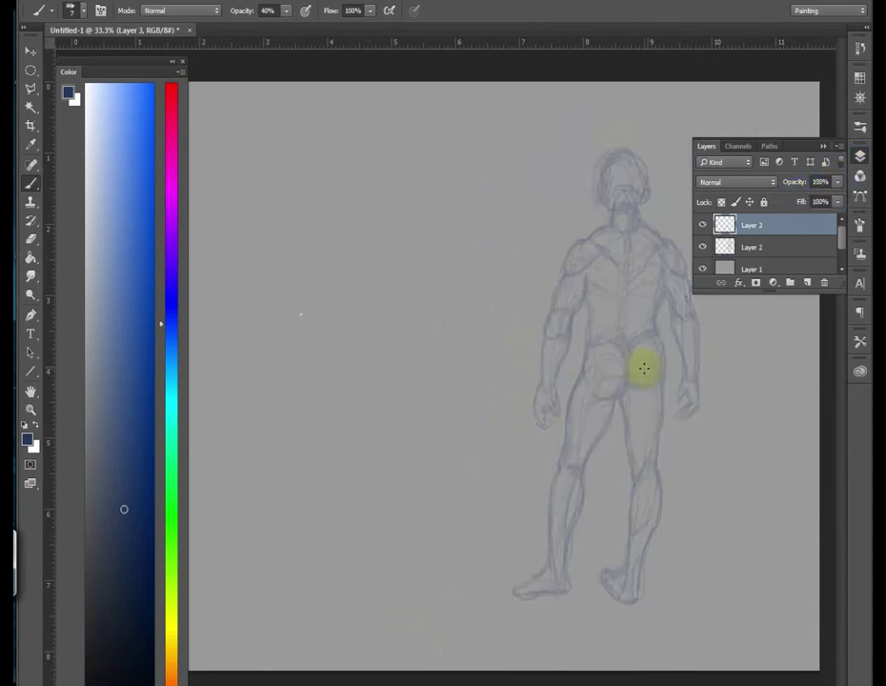
scroll(475, 276, up, 1)
Trace darker outlines down the right leg, hip, thigh and heel
drag(537, 353, 560, 480)
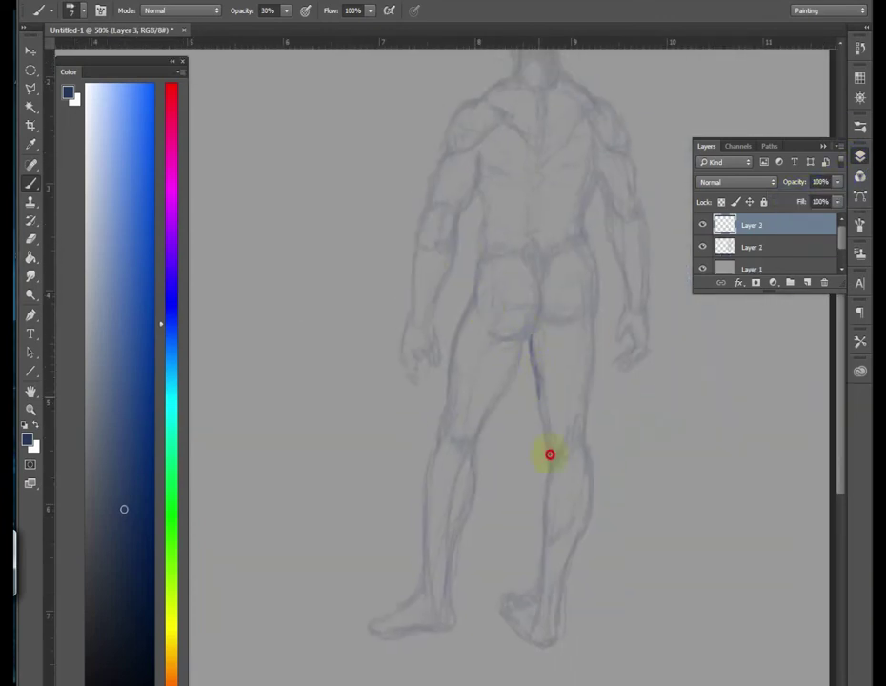
drag(598, 332, 592, 390)
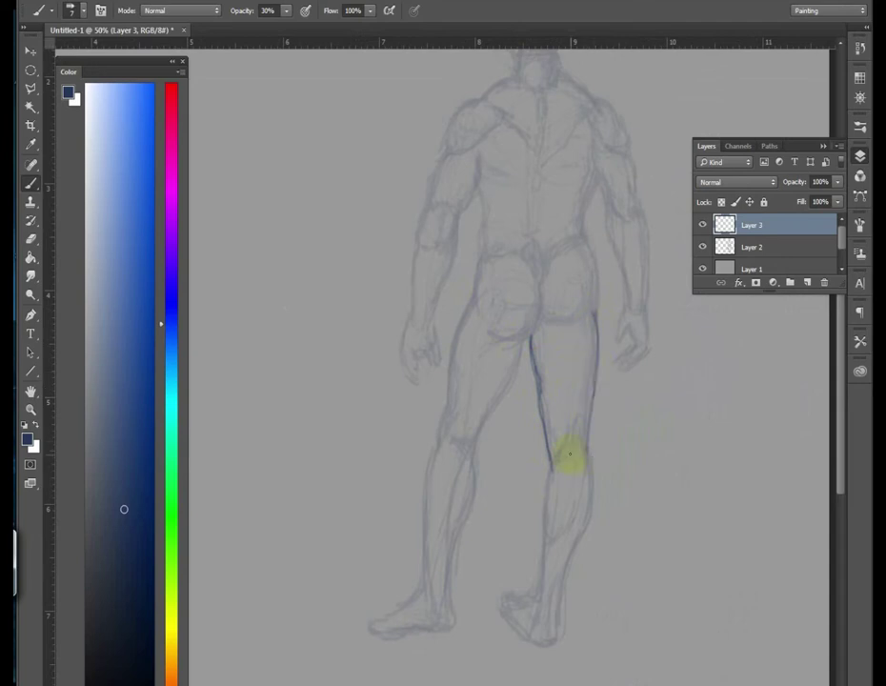
mouse_move(558, 455)
mouse_down()
mouse_move(546, 544)
mouse_move(587, 497)
mouse_up()
drag(577, 550, 592, 401)
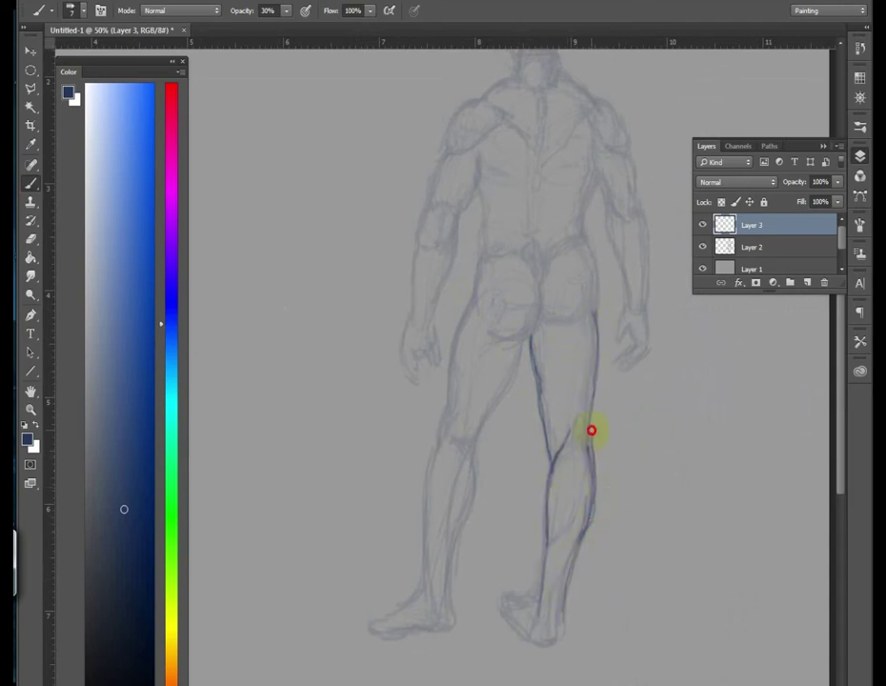
drag(591, 259, 600, 329)
drag(559, 615, 550, 649)
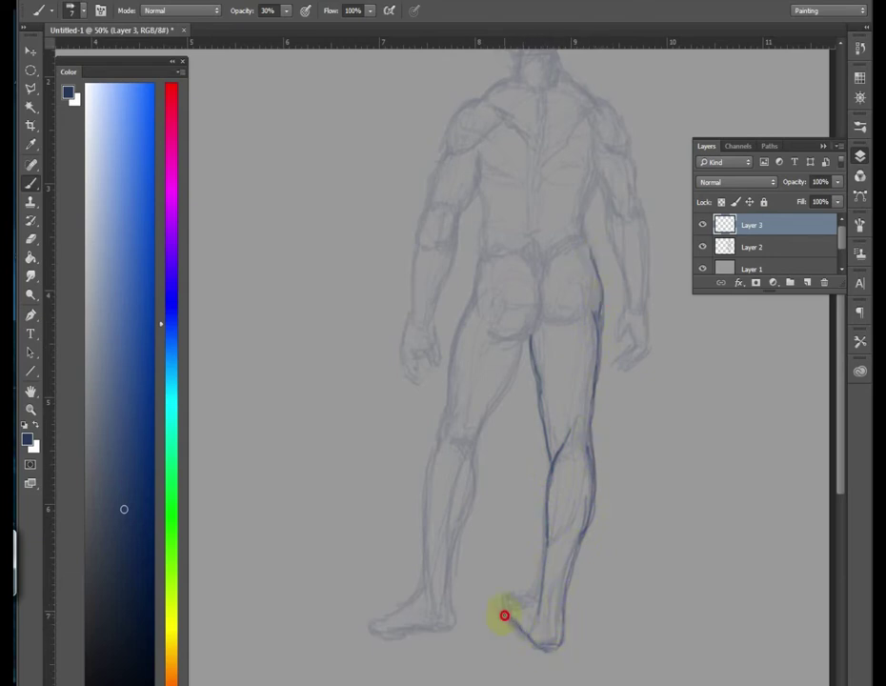
drag(509, 600, 532, 599)
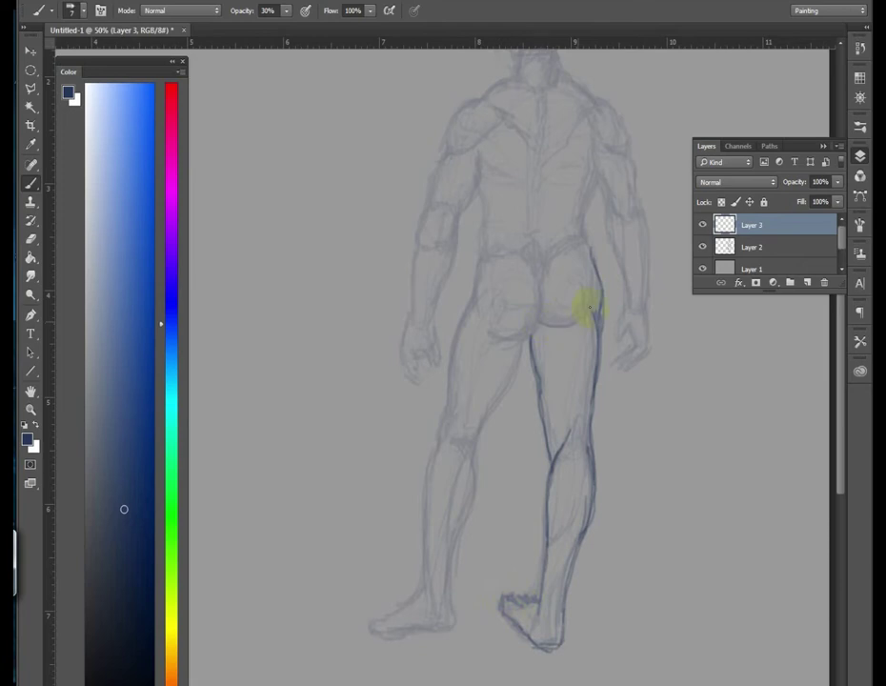
Darken the buttock curve, left thigh contours and sole of the left foot
drag(534, 324, 492, 345)
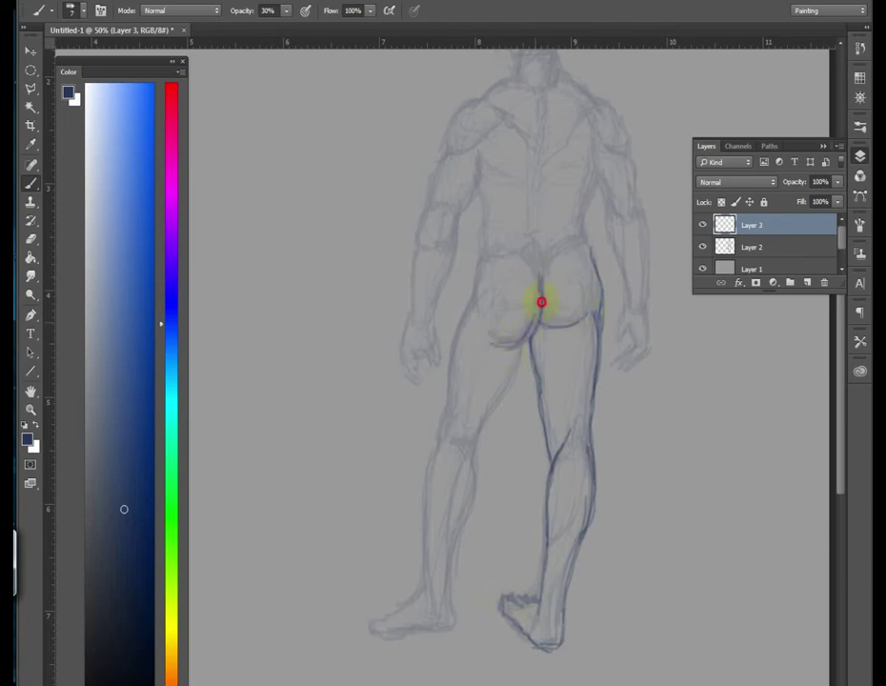
mouse_move(508, 390)
mouse_down()
mouse_move(478, 446)
mouse_move(461, 552)
mouse_up()
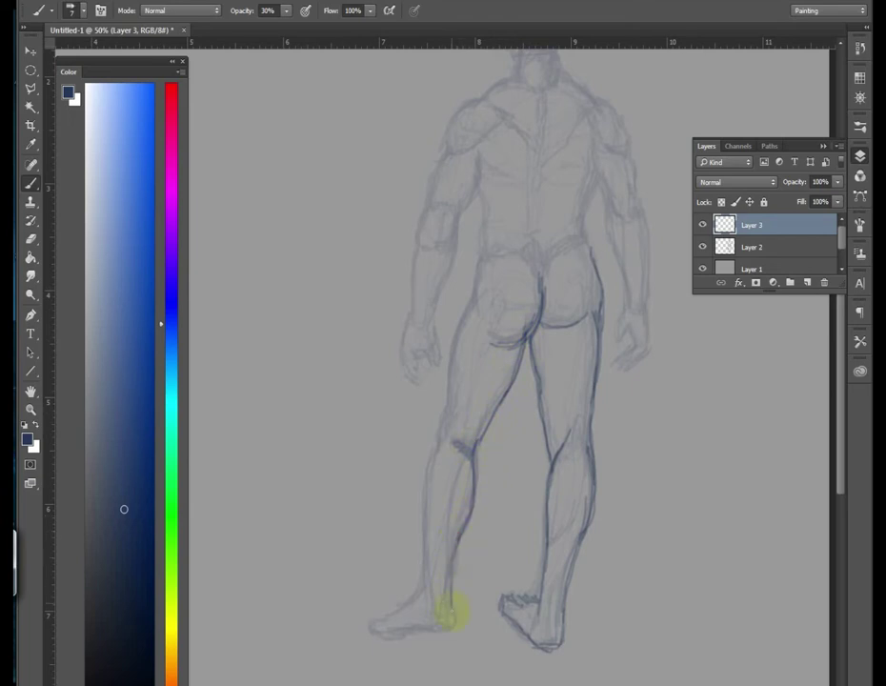
drag(476, 274, 449, 362)
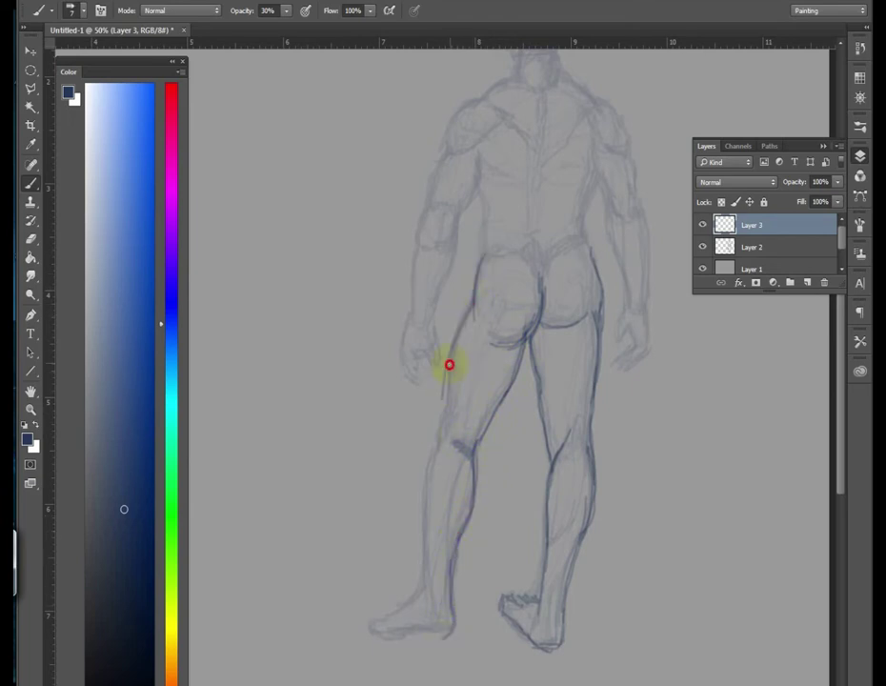
drag(444, 410, 436, 445)
click(445, 462)
mouse_move(427, 610)
mouse_down()
mouse_move(435, 629)
mouse_move(384, 637)
mouse_move(450, 623)
mouse_up()
Trace the lower back, right back edge and left arm down to the hand
drag(548, 274, 529, 302)
drag(464, 286, 471, 239)
drag(564, 255, 578, 198)
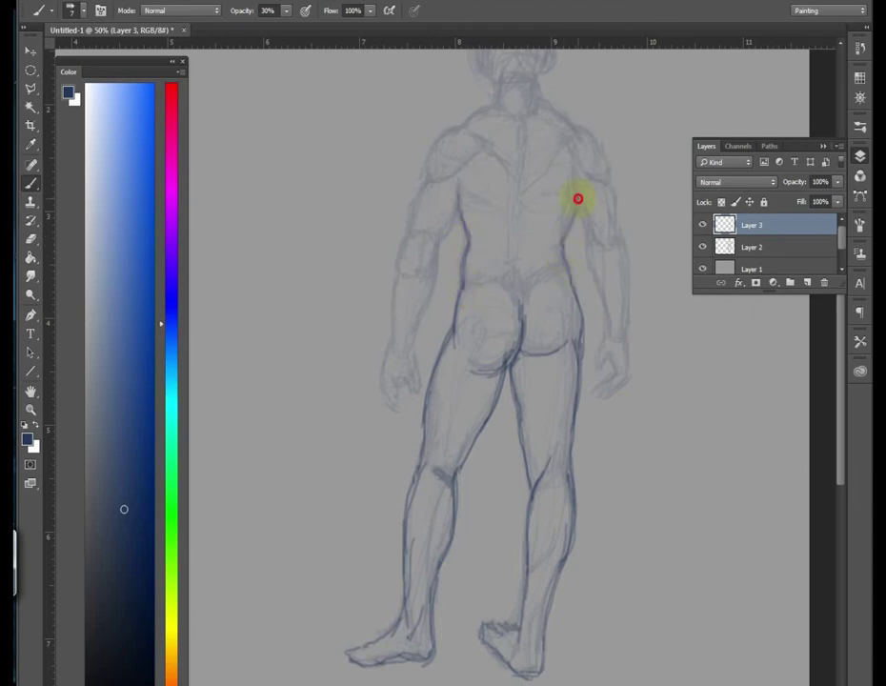
drag(533, 274, 535, 280)
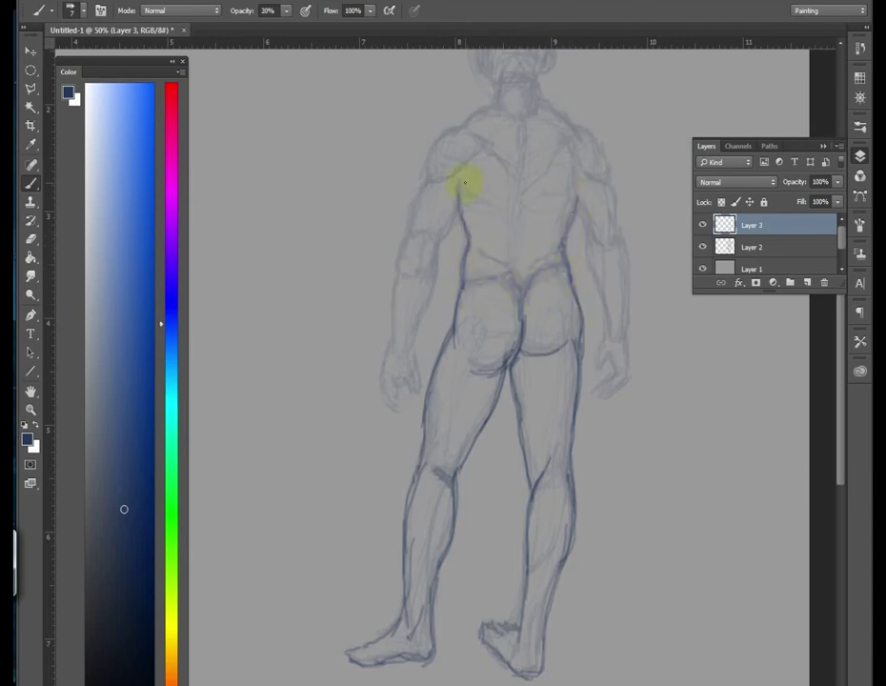
drag(455, 221, 422, 316)
drag(445, 149, 433, 183)
drag(399, 288, 393, 347)
mouse_move(395, 358)
mouse_down()
mouse_move(416, 349)
mouse_move(409, 375)
mouse_move(386, 382)
mouse_move(405, 414)
mouse_up()
Outline the left shoulder, neck-to-right-shoulder line, right forearm and right hand
scroll(397, 409, up, 2)
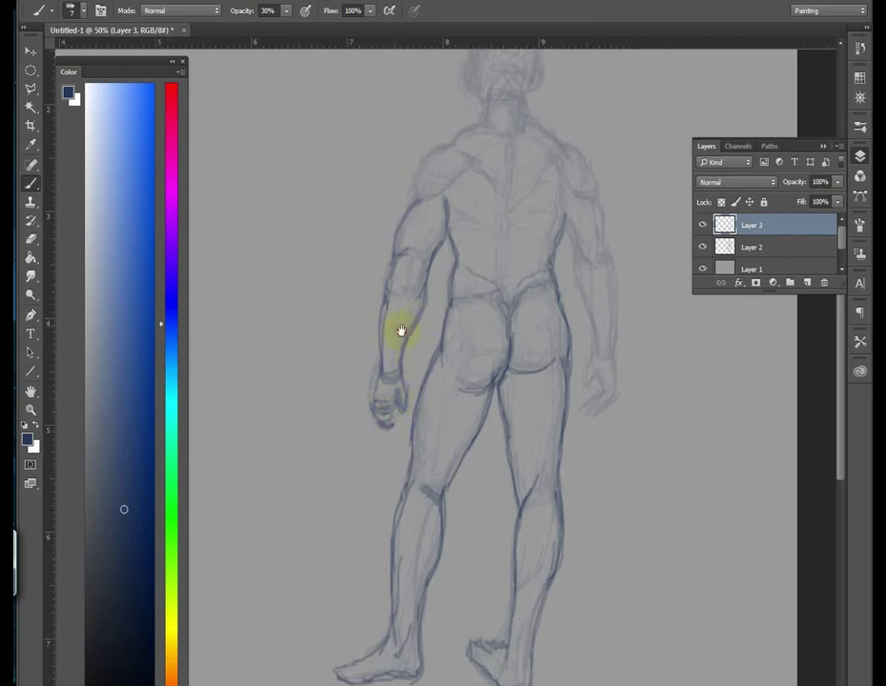
scroll(402, 333, right, 2)
drag(392, 200, 421, 149)
mouse_move(429, 198)
mouse_down()
mouse_move(451, 168)
mouse_move(459, 243)
mouse_up()
drag(486, 286, 482, 278)
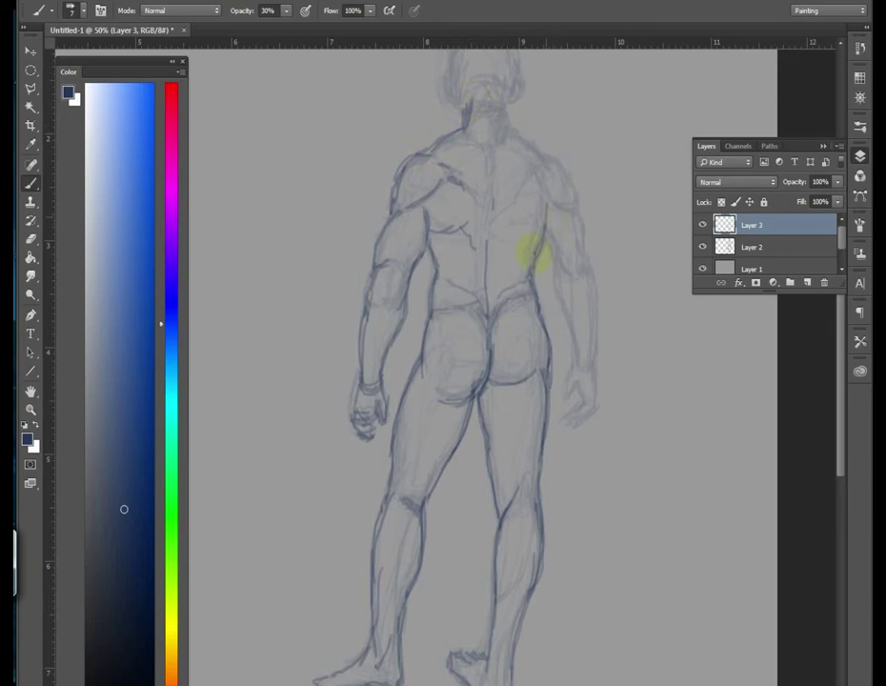
drag(559, 282, 561, 290)
mouse_move(511, 120)
mouse_down()
mouse_move(549, 153)
mouse_move(591, 275)
mouse_up()
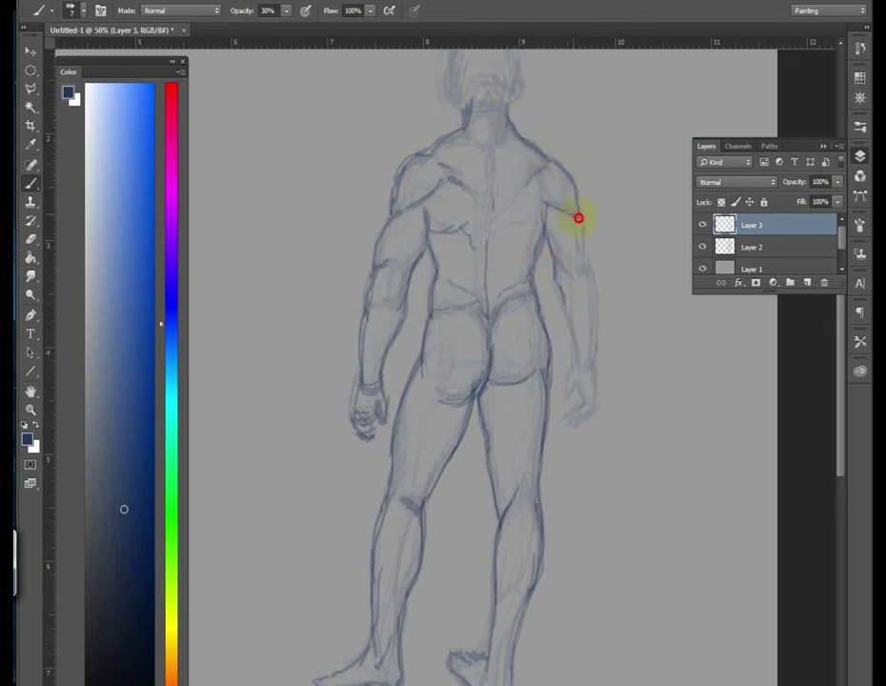
drag(592, 290, 593, 417)
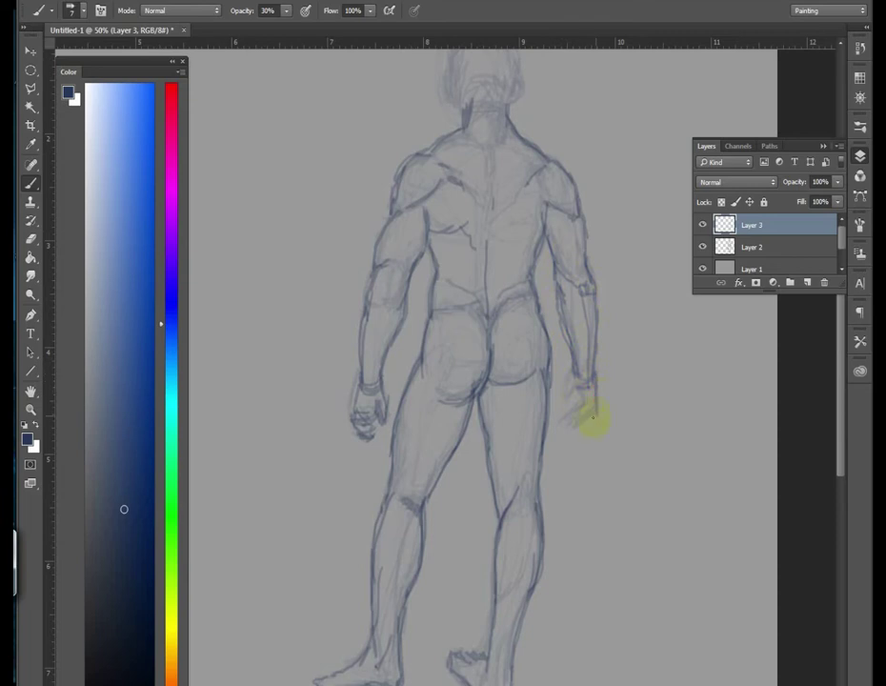
mouse_move(571, 378)
mouse_down()
mouse_move(574, 406)
mouse_move(594, 420)
mouse_up()
key(ctrl+minus)
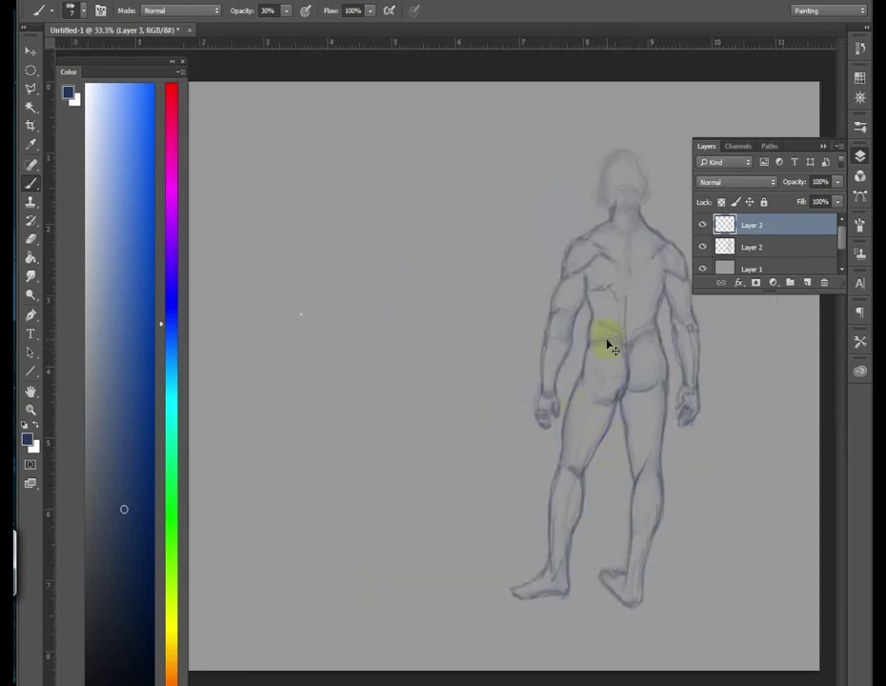
Shade the back of the head, base of the skull, neck, shoulder and lower back
key(ctrl+plus)
key(2)
mouse_move(434, 229)
mouse_down()
mouse_move(466, 241)
mouse_move(429, 227)
mouse_move(443, 199)
mouse_move(485, 186)
mouse_move(459, 127)
mouse_move(483, 182)
mouse_move(438, 121)
mouse_move(412, 147)
mouse_move(417, 179)
mouse_move(412, 158)
mouse_up()
drag(450, 129, 478, 194)
mouse_move(436, 234)
mouse_down()
mouse_move(418, 239)
mouse_move(445, 236)
mouse_move(443, 187)
mouse_move(461, 195)
mouse_move(472, 168)
mouse_up()
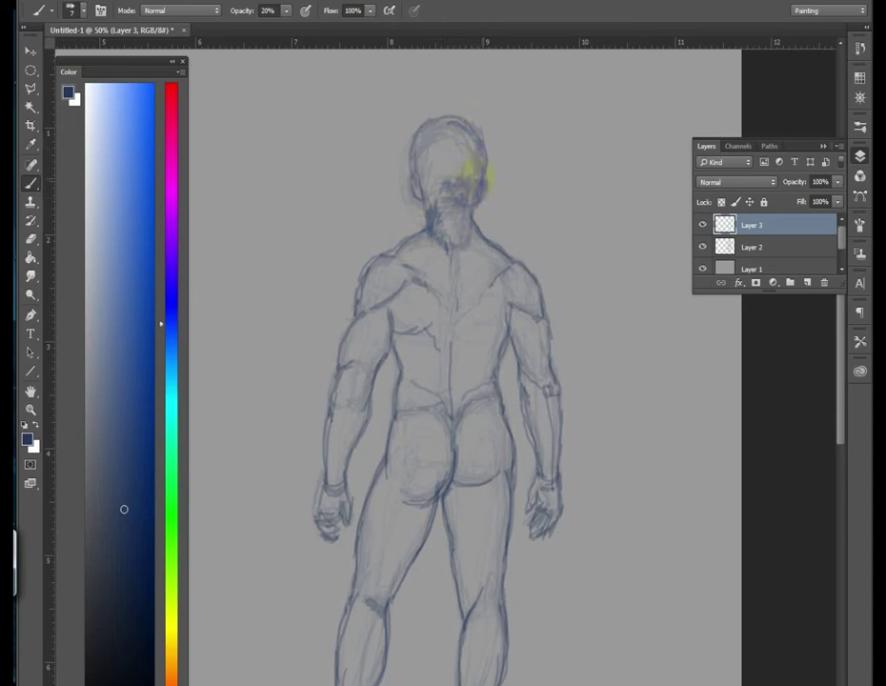
mouse_move(476, 254)
mouse_down()
mouse_move(457, 270)
mouse_move(471, 281)
mouse_move(506, 277)
mouse_move(477, 301)
mouse_up()
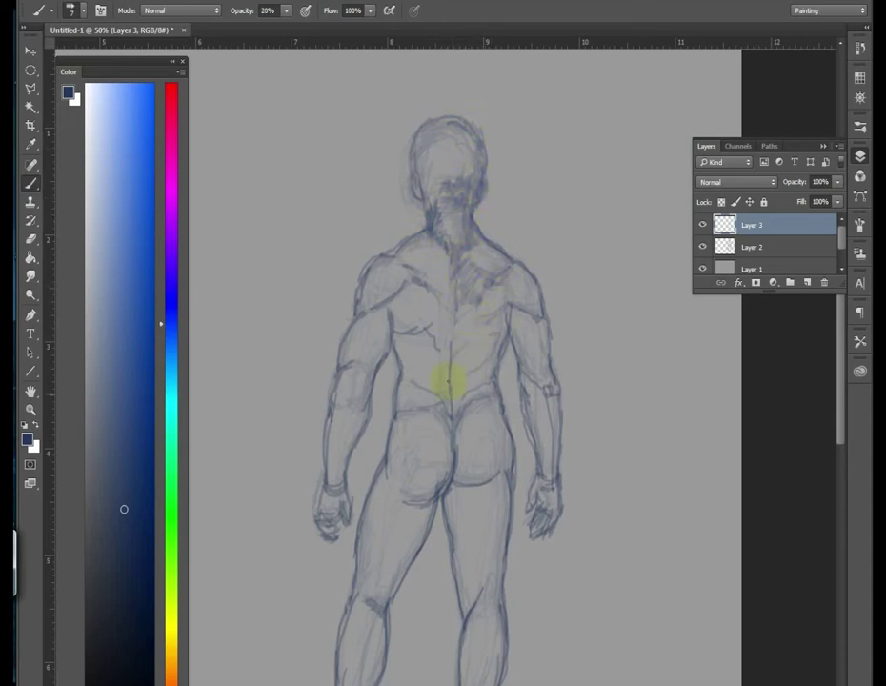
mouse_move(441, 365)
mouse_down()
mouse_move(453, 350)
mouse_move(464, 410)
mouse_move(505, 312)
mouse_move(469, 392)
mouse_move(485, 317)
mouse_move(434, 324)
mouse_up()
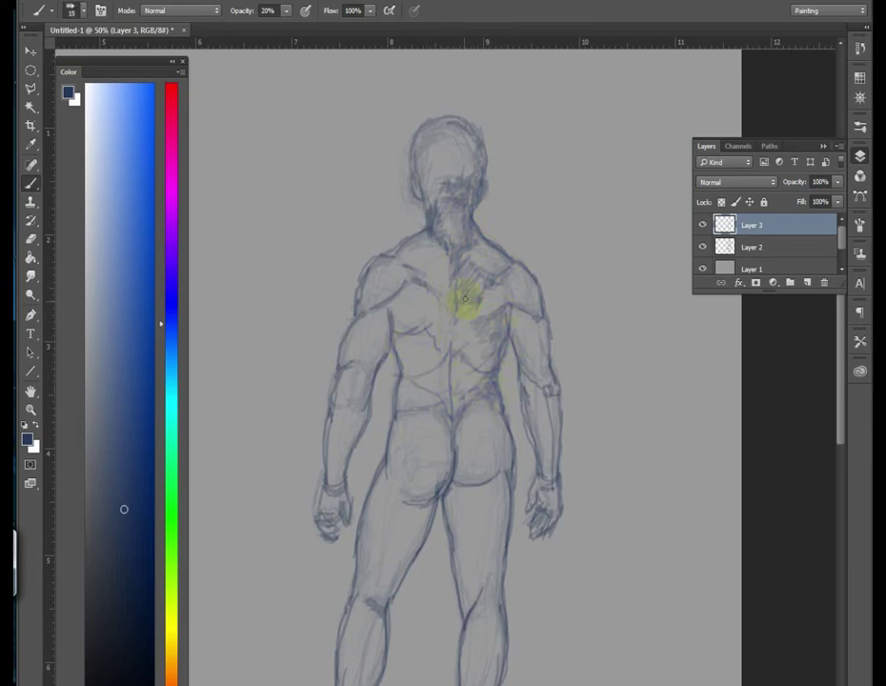
Hatch tone over the right shoulder, arm, shoulder blade, waist and back of the right thigh
mouse_move(485, 259)
mouse_down()
mouse_move(537, 310)
mouse_move(512, 336)
mouse_up()
mouse_move(542, 385)
mouse_down()
mouse_move(518, 366)
mouse_move(543, 358)
mouse_move(526, 387)
mouse_move(543, 470)
mouse_move(558, 449)
mouse_move(559, 395)
mouse_move(504, 395)
mouse_move(471, 355)
mouse_move(474, 404)
mouse_move(459, 445)
mouse_move(493, 408)
mouse_move(458, 392)
mouse_move(432, 395)
mouse_move(449, 439)
mouse_move(402, 356)
mouse_move(415, 337)
mouse_move(435, 349)
mouse_move(382, 237)
mouse_move(381, 348)
mouse_move(346, 406)
mouse_move(362, 408)
mouse_move(334, 490)
mouse_up()
mouse_move(424, 291)
mouse_down()
mouse_move(405, 277)
mouse_move(439, 293)
mouse_move(436, 248)
mouse_move(448, 277)
mouse_up()
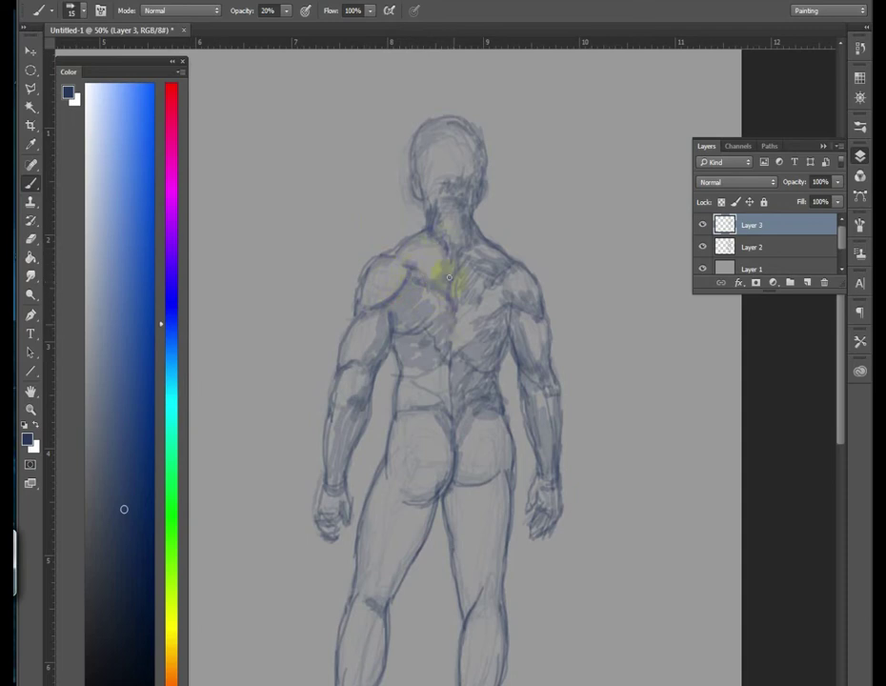
mouse_move(451, 371)
mouse_down()
mouse_move(451, 408)
mouse_move(409, 390)
mouse_move(452, 407)
mouse_move(506, 311)
mouse_move(471, 309)
mouse_move(468, 171)
mouse_up()
mouse_move(474, 434)
mouse_down()
mouse_move(489, 372)
mouse_move(475, 366)
mouse_move(485, 376)
mouse_up()
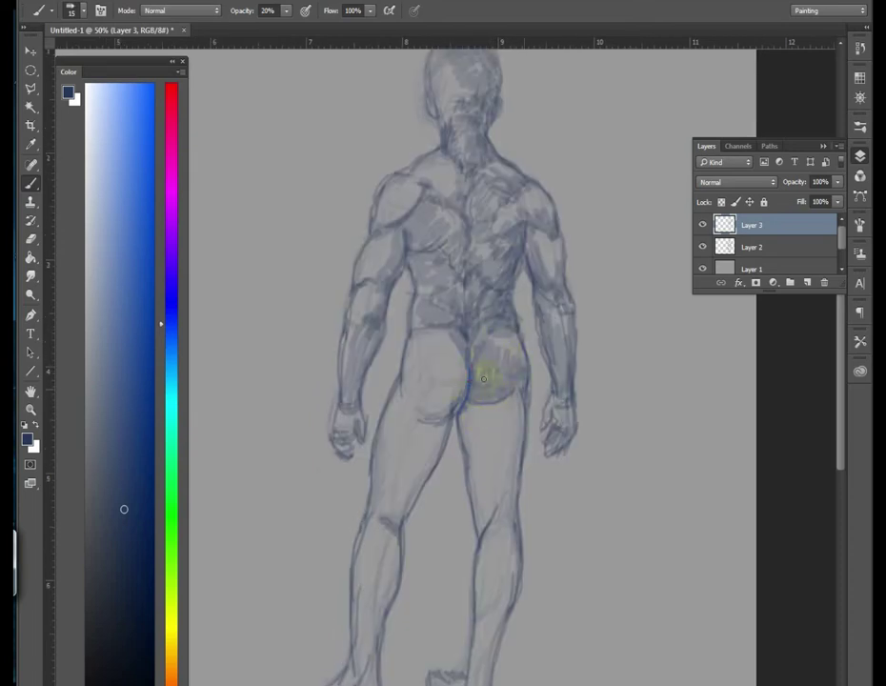
mouse_move(473, 444)
mouse_down()
mouse_move(462, 436)
mouse_move(474, 485)
mouse_move(498, 380)
mouse_move(516, 387)
mouse_up()
At 10% opacity, shade the back of the right thigh, left buttock and left thigh
key(1)
drag(491, 495, 496, 535)
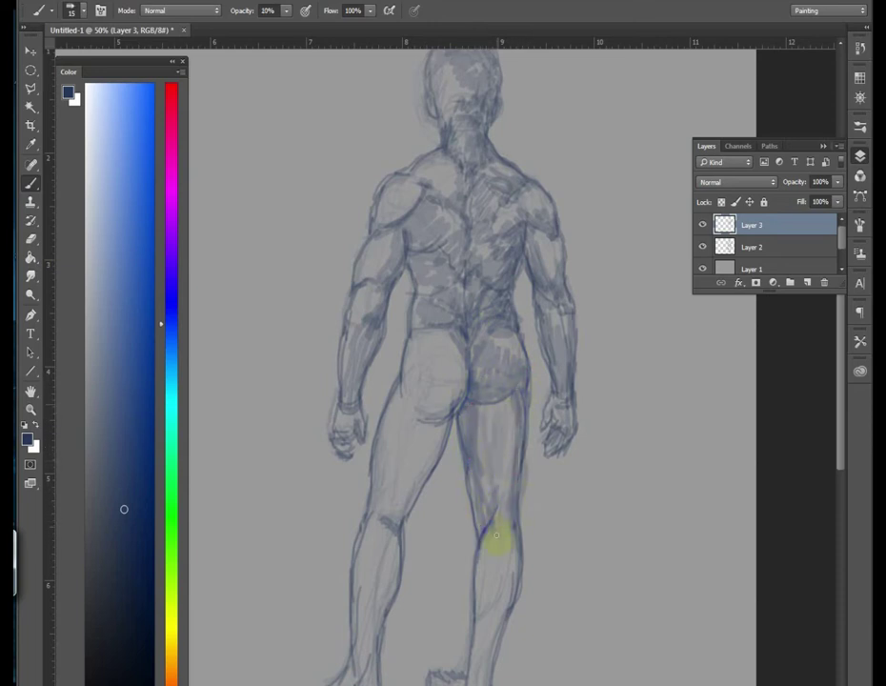
mouse_move(424, 404)
mouse_down()
mouse_move(453, 370)
mouse_move(429, 366)
mouse_move(408, 379)
mouse_up()
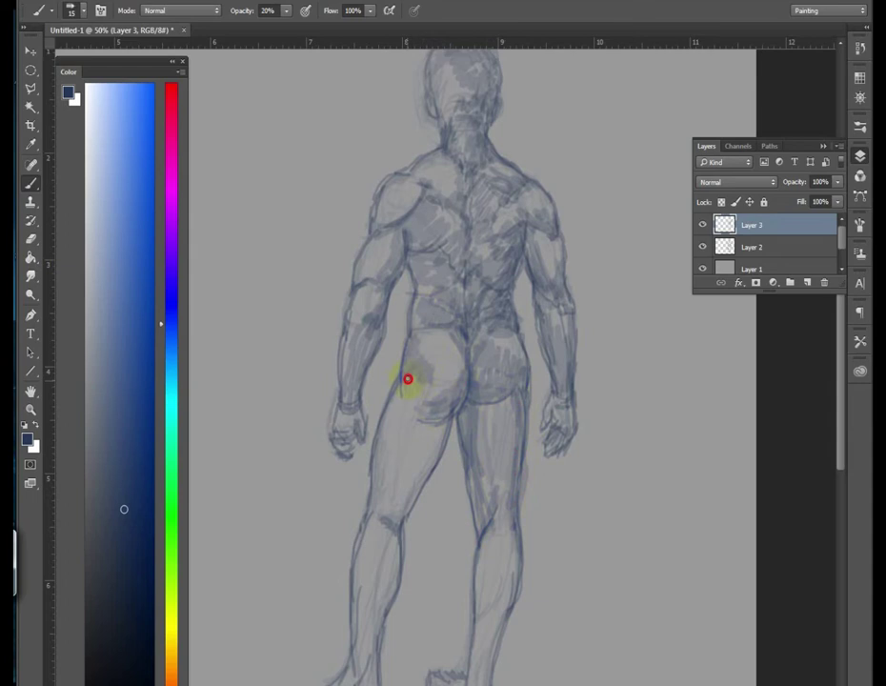
mouse_move(402, 475)
mouse_down()
mouse_move(404, 498)
mouse_move(422, 431)
mouse_move(397, 516)
mouse_move(383, 502)
mouse_move(410, 401)
mouse_move(446, 413)
mouse_up()
mouse_move(401, 499)
mouse_down()
mouse_move(368, 470)
mouse_move(420, 474)
mouse_move(396, 421)
mouse_move(424, 448)
mouse_move(412, 553)
mouse_move(390, 499)
mouse_move(380, 545)
mouse_move(385, 603)
mouse_move(406, 483)
mouse_move(383, 611)
mouse_move(320, 643)
mouse_move(317, 636)
mouse_up()
scroll(412, 552, down, 3)
Darken the right calf down to the ankle and add an inner thigh line
drag(491, 446, 493, 457)
mouse_move(535, 490)
mouse_down()
mouse_move(506, 530)
mouse_move(539, 478)
mouse_up()
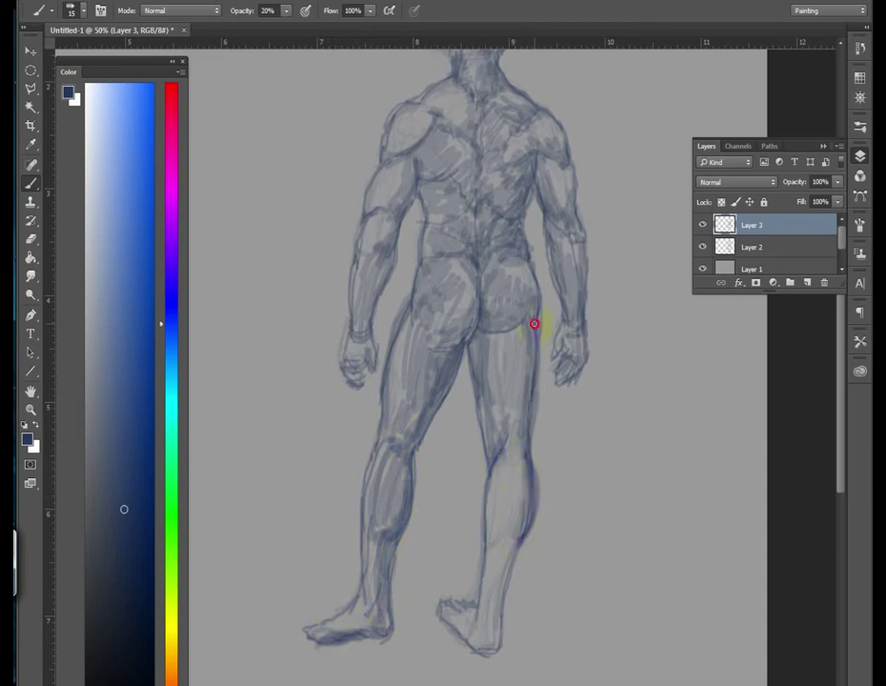
drag(511, 590, 524, 570)
mouse_move(497, 651)
mouse_down()
mouse_move(497, 586)
mouse_move(513, 544)
mouse_move(487, 647)
mouse_move(518, 463)
mouse_move(517, 511)
mouse_up()
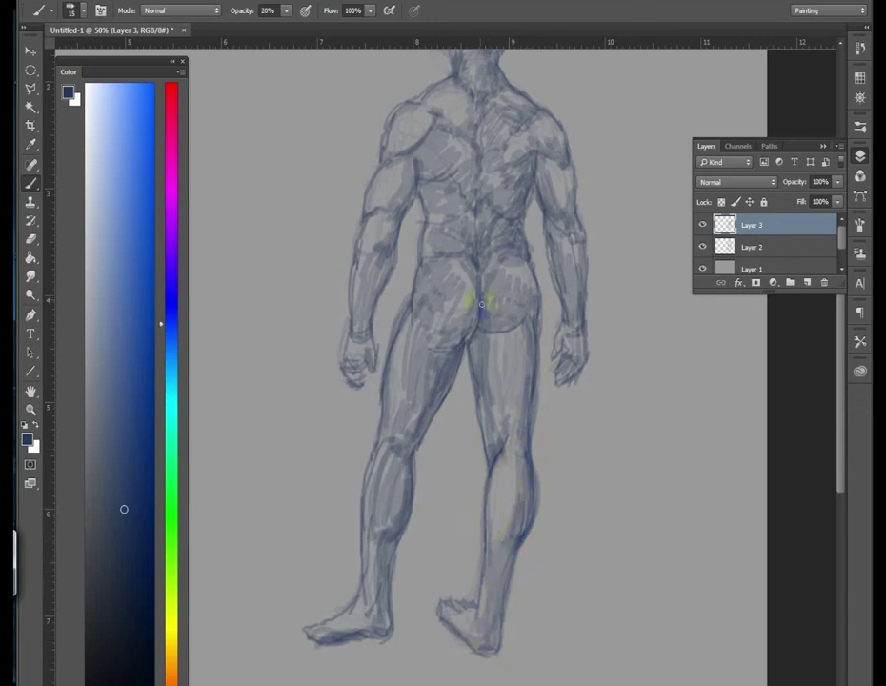
mouse_move(475, 348)
mouse_down()
mouse_move(478, 340)
mouse_move(483, 404)
mouse_move(516, 416)
mouse_up()
Lay faint 10% shading on the inner right thigh, calf, upper thigh and inner knee
key(1)
mouse_move(533, 327)
mouse_down()
mouse_move(530, 348)
mouse_move(516, 345)
mouse_move(529, 338)
mouse_move(482, 382)
mouse_move(512, 453)
mouse_move(514, 305)
mouse_up()
key(2)
key(1)
drag(491, 517, 493, 537)
mouse_move(504, 495)
mouse_down()
mouse_move(498, 520)
mouse_move(514, 569)
mouse_up()
drag(460, 349, 456, 351)
drag(412, 444, 419, 429)
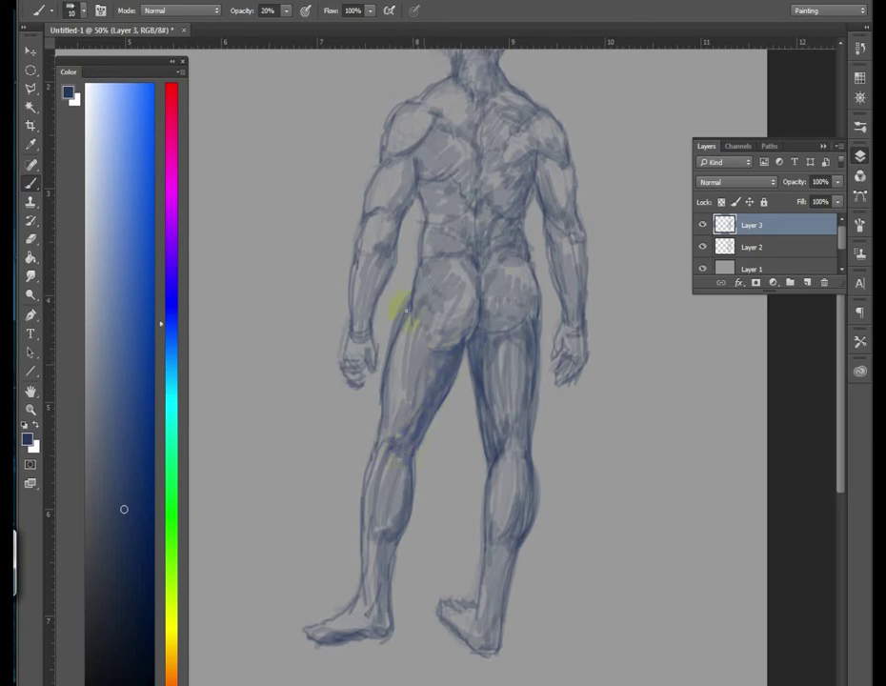
Shade the hip, right buttock, buttock crease, upper back thigh and lower calf
mouse_move(420, 307)
mouse_down()
mouse_move(445, 287)
mouse_move(420, 296)
mouse_move(443, 292)
mouse_move(420, 309)
mouse_move(437, 303)
mouse_move(439, 247)
mouse_move(441, 334)
mouse_up()
mouse_move(490, 271)
mouse_down()
mouse_move(499, 289)
mouse_move(486, 291)
mouse_up()
mouse_move(444, 350)
mouse_down()
mouse_move(485, 331)
mouse_move(491, 407)
mouse_up()
mouse_move(530, 332)
mouse_down()
mouse_move(526, 321)
mouse_move(510, 345)
mouse_up()
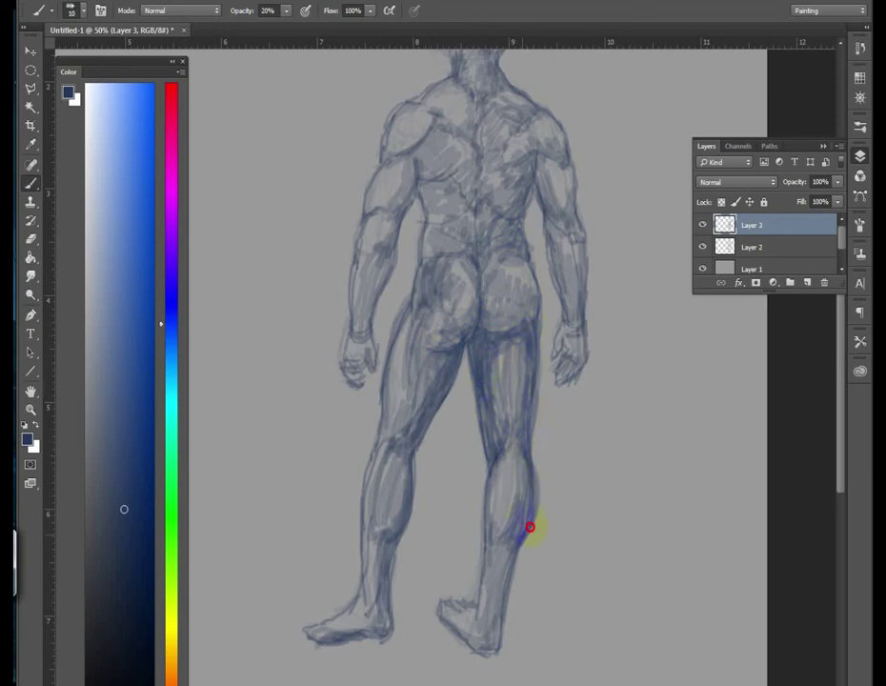
mouse_move(519, 545)
mouse_down()
mouse_move(504, 643)
mouse_move(492, 637)
mouse_up()
drag(481, 525, 518, 541)
Darken the spine line from lower back upward and add a stroke on the right upper back
scroll(499, 261, up, 2)
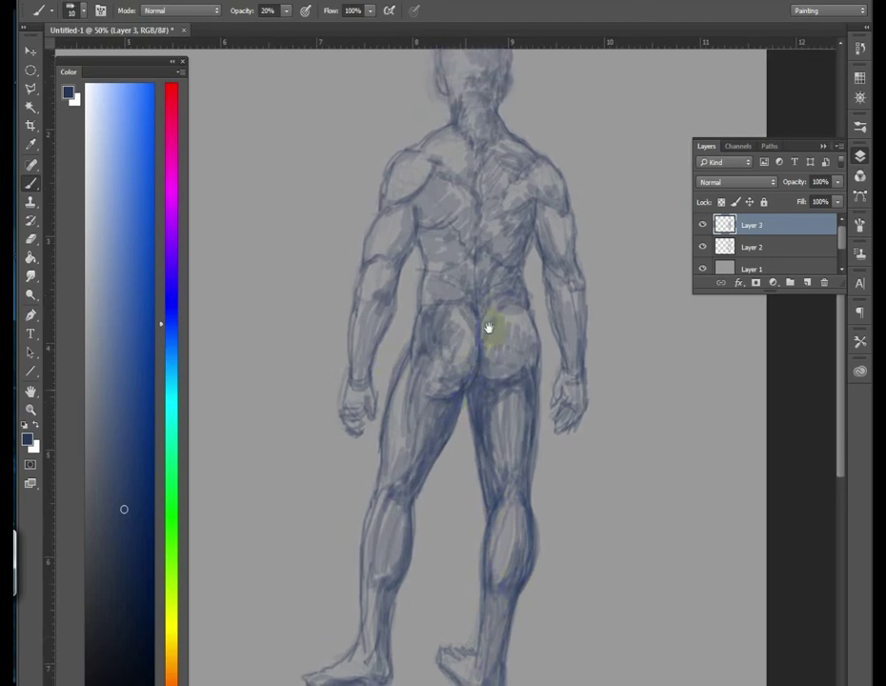
drag(474, 263, 476, 196)
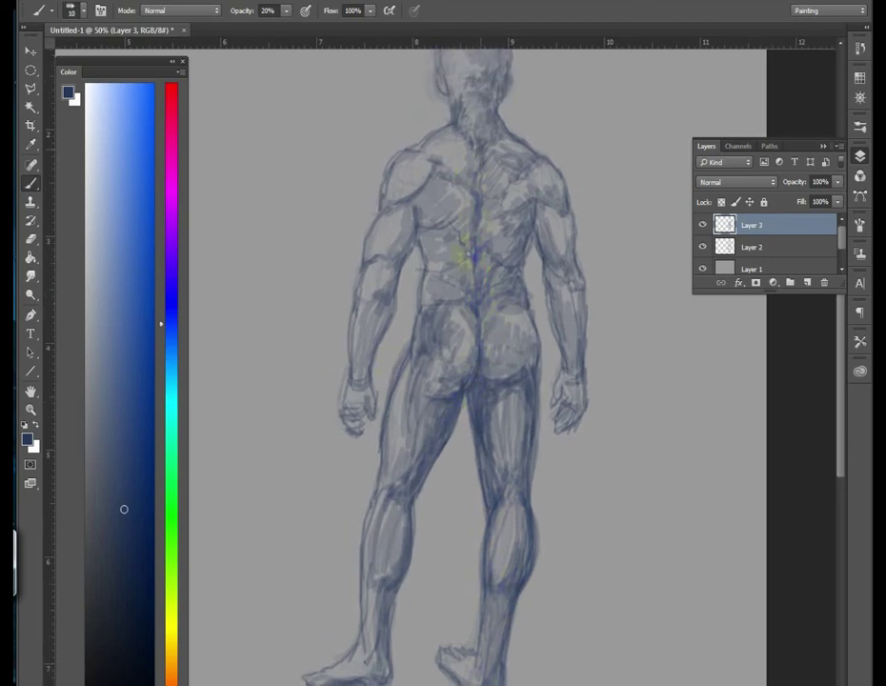
mouse_move(471, 282)
mouse_down()
mouse_move(473, 303)
mouse_move(476, 282)
mouse_up()
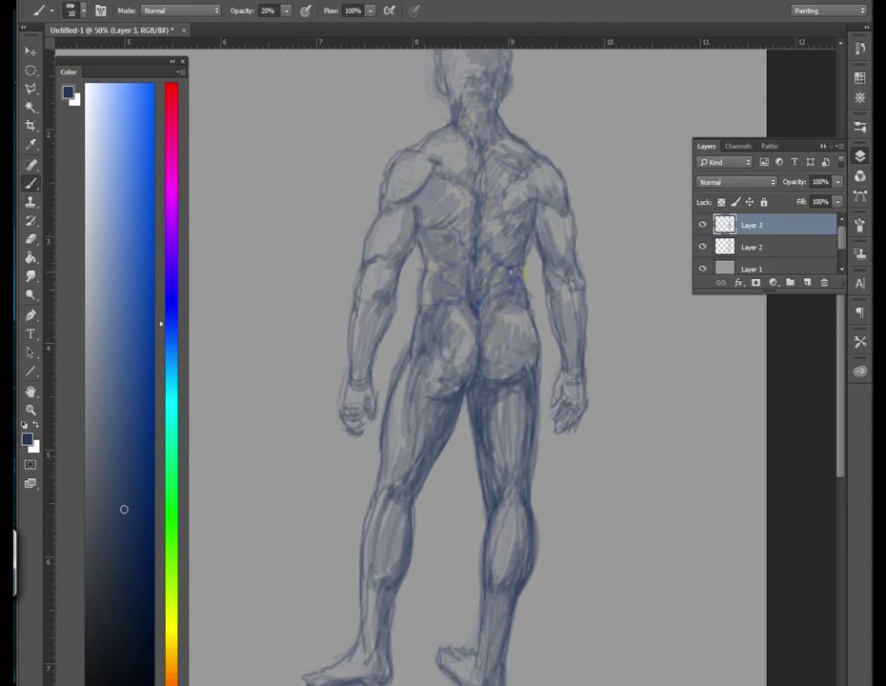
drag(518, 231, 524, 237)
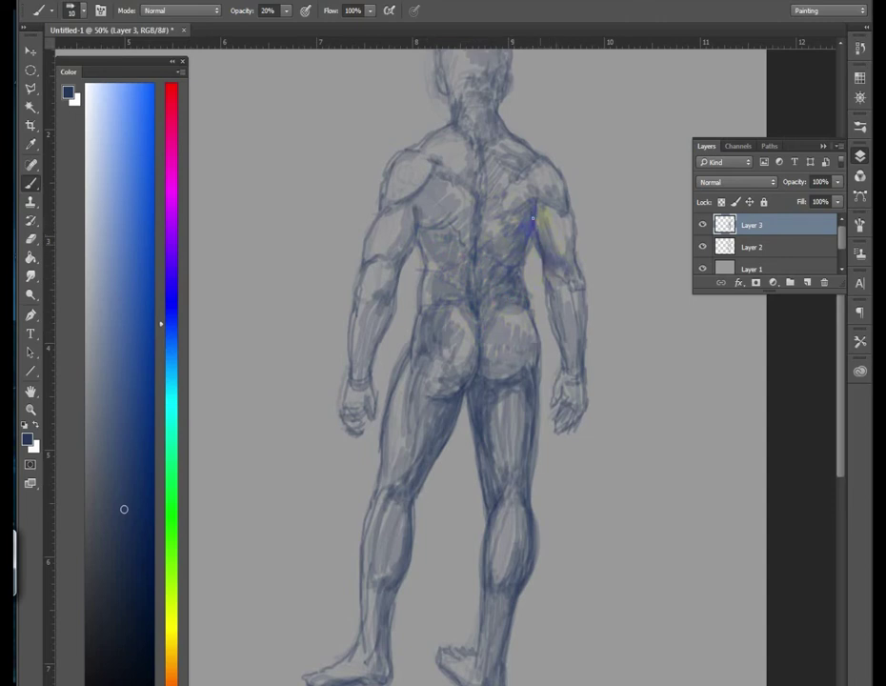
Shade the right forearm, hand, shoulder and upper arm, then the left upper arm and forearm
mouse_move(554, 271)
mouse_down()
mouse_move(552, 305)
mouse_move(572, 358)
mouse_move(580, 290)
mouse_move(583, 297)
mouse_up()
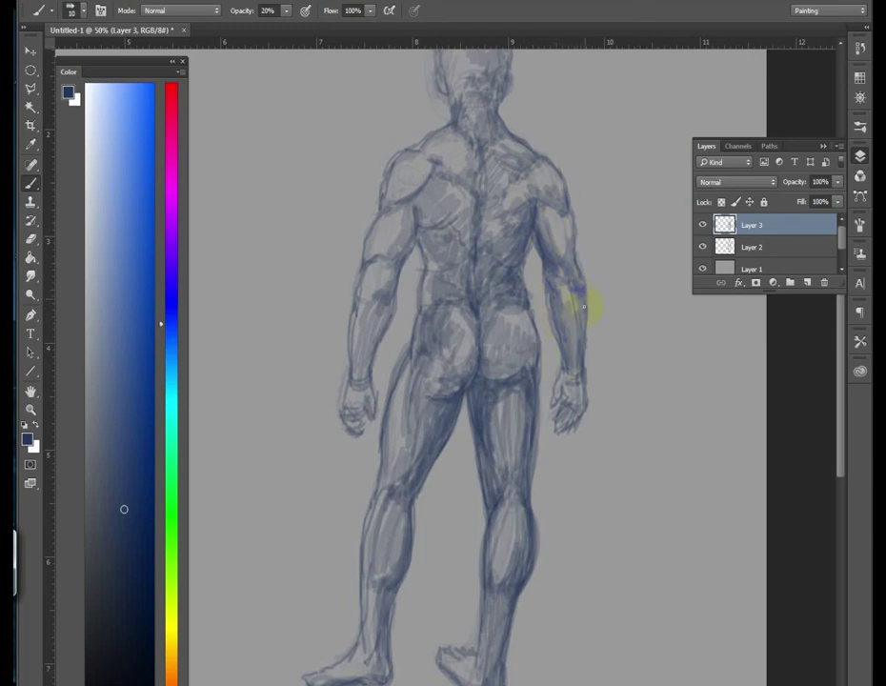
mouse_move(563, 397)
mouse_down()
mouse_move(568, 430)
mouse_move(583, 415)
mouse_up()
mouse_move(534, 223)
mouse_down()
mouse_move(535, 207)
mouse_move(507, 247)
mouse_move(566, 212)
mouse_up()
drag(535, 152, 584, 283)
drag(412, 218, 409, 225)
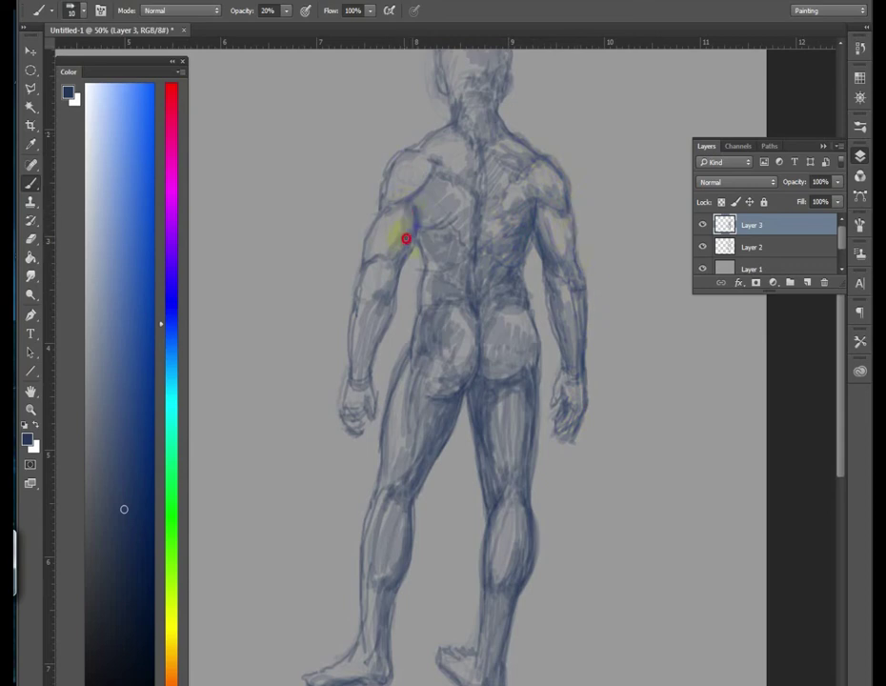
mouse_move(371, 306)
mouse_down()
mouse_move(356, 346)
mouse_move(361, 376)
mouse_move(342, 421)
mouse_up()
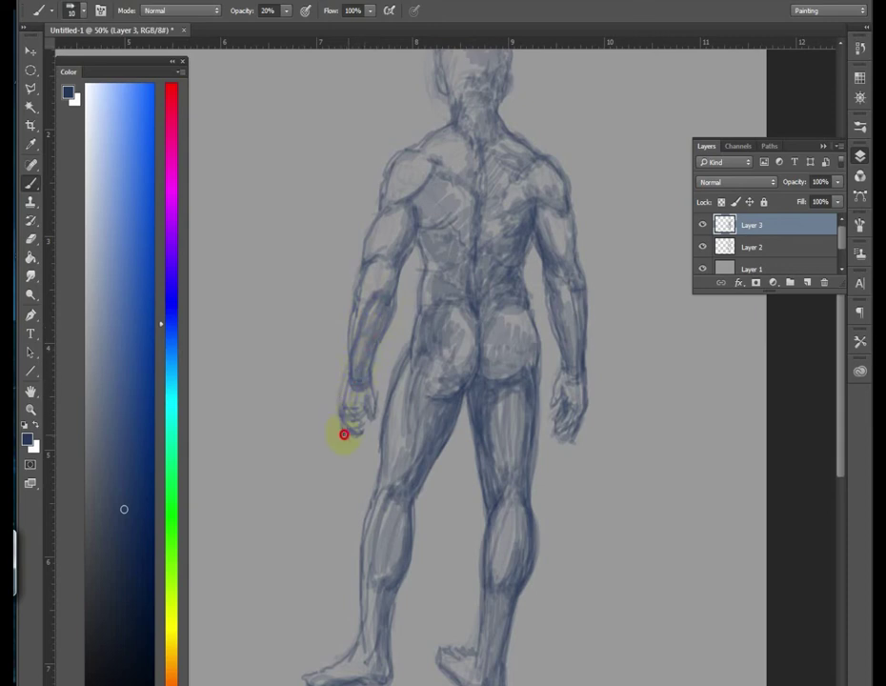
mouse_move(434, 238)
mouse_down()
mouse_move(407, 296)
mouse_move(623, 386)
mouse_move(498, 388)
mouse_move(519, 286)
mouse_move(539, 292)
mouse_move(548, 277)
mouse_move(531, 338)
mouse_up()
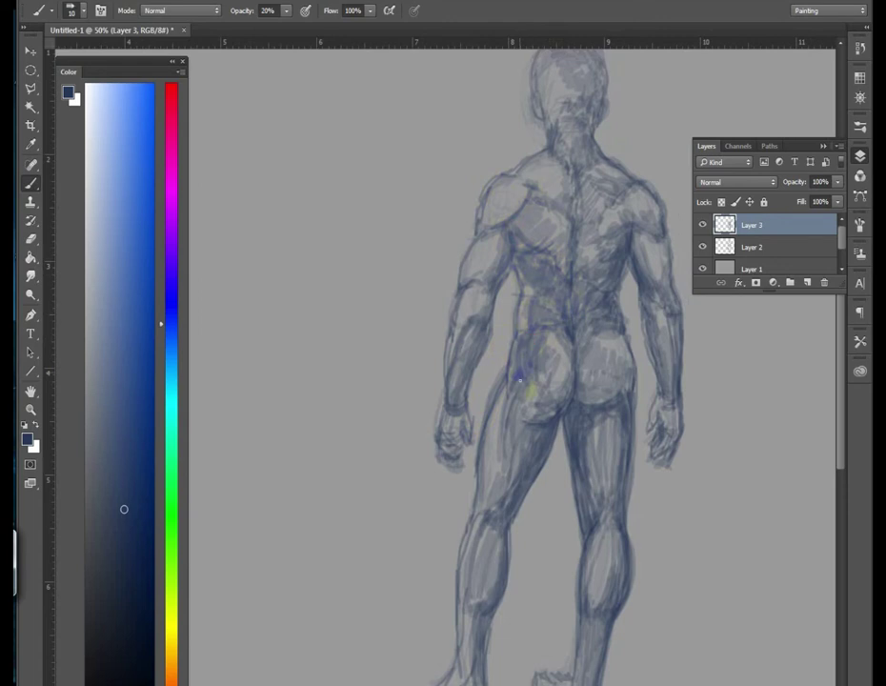
Shade the base of the neck, switch to a darker navy, and darken the spine line
click(566, 203)
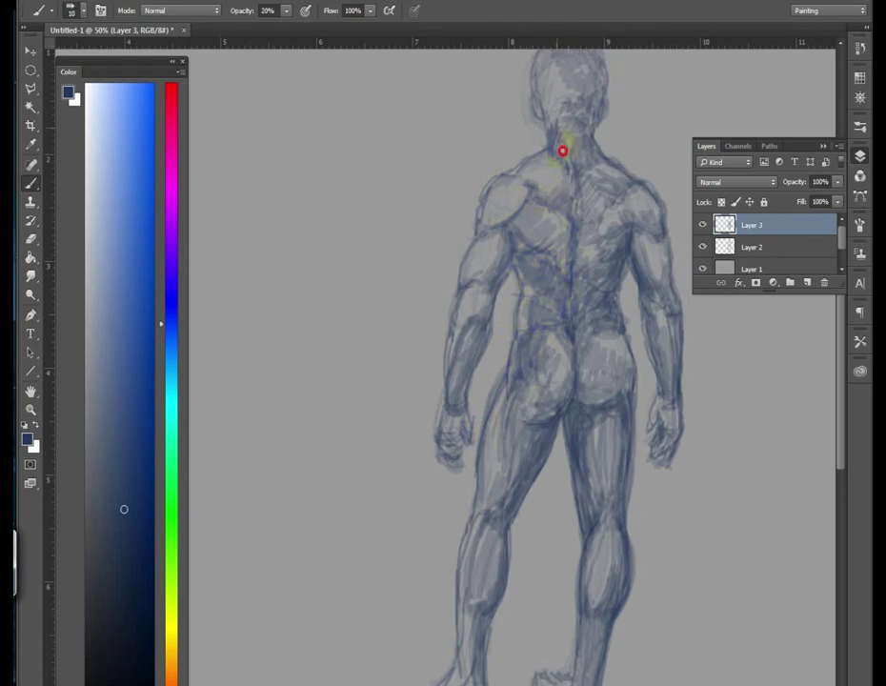
mouse_move(604, 101)
mouse_down()
mouse_move(596, 104)
mouse_move(598, 172)
mouse_up()
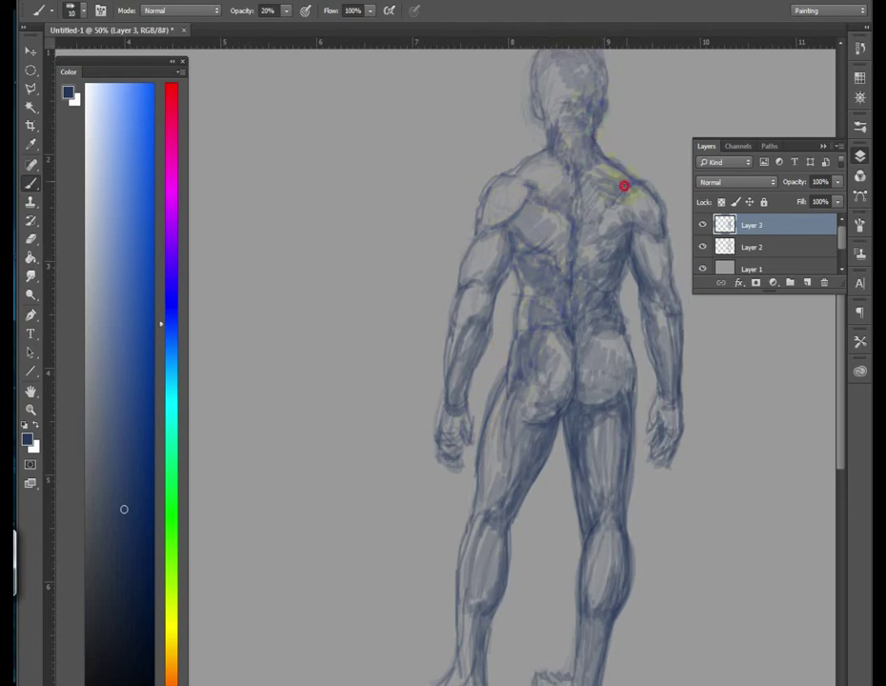
click(138, 600)
drag(573, 301, 575, 386)
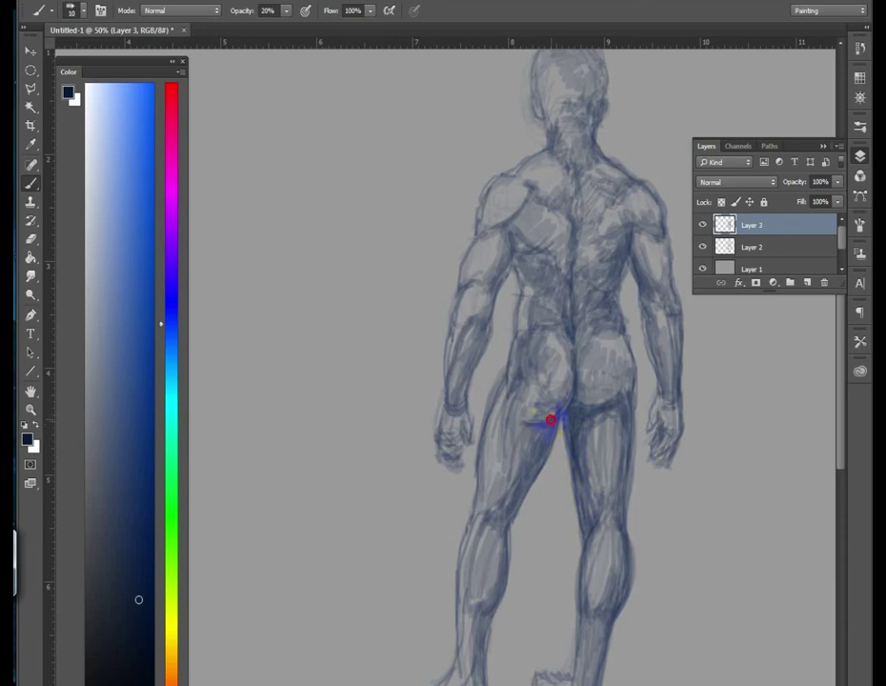
Add navy strokes on the back of the thigh, lower back and right upper back
mouse_move(526, 508)
mouse_down()
mouse_move(526, 481)
mouse_move(515, 512)
mouse_up()
key(ctrl+z)
drag(540, 419, 545, 437)
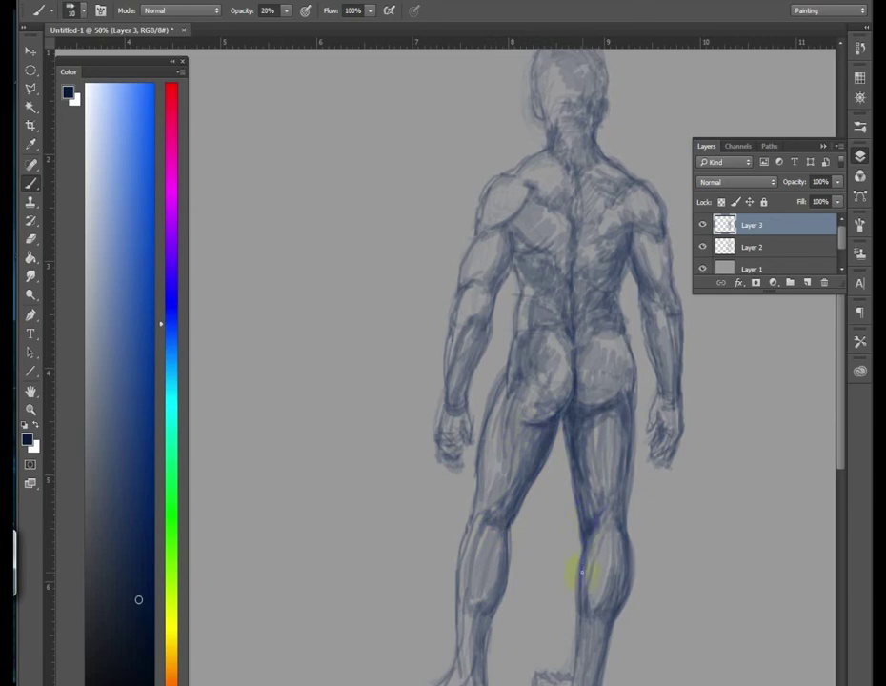
mouse_move(637, 217)
mouse_down()
mouse_move(581, 340)
mouse_move(631, 355)
mouse_move(585, 353)
mouse_up()
mouse_move(628, 253)
mouse_down()
mouse_move(621, 247)
mouse_move(629, 199)
mouse_move(661, 238)
mouse_up()
Darken the right forearm, elbow and wrist, then the left arm, wrist and hand
mouse_move(651, 298)
mouse_down()
mouse_move(675, 316)
mouse_move(649, 354)
mouse_move(647, 311)
mouse_move(677, 333)
mouse_move(664, 393)
mouse_move(675, 407)
mouse_up()
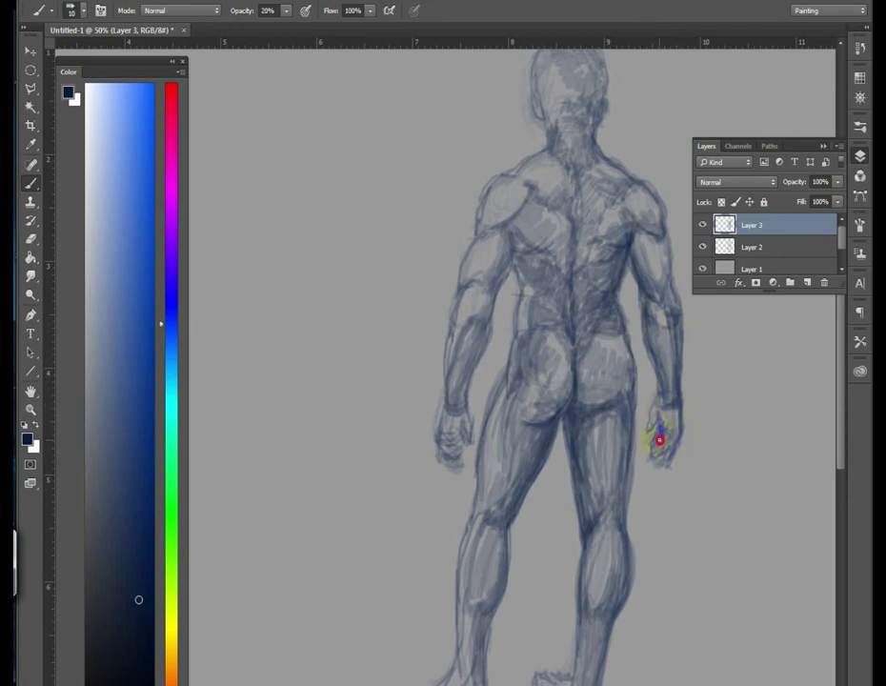
drag(665, 447, 667, 469)
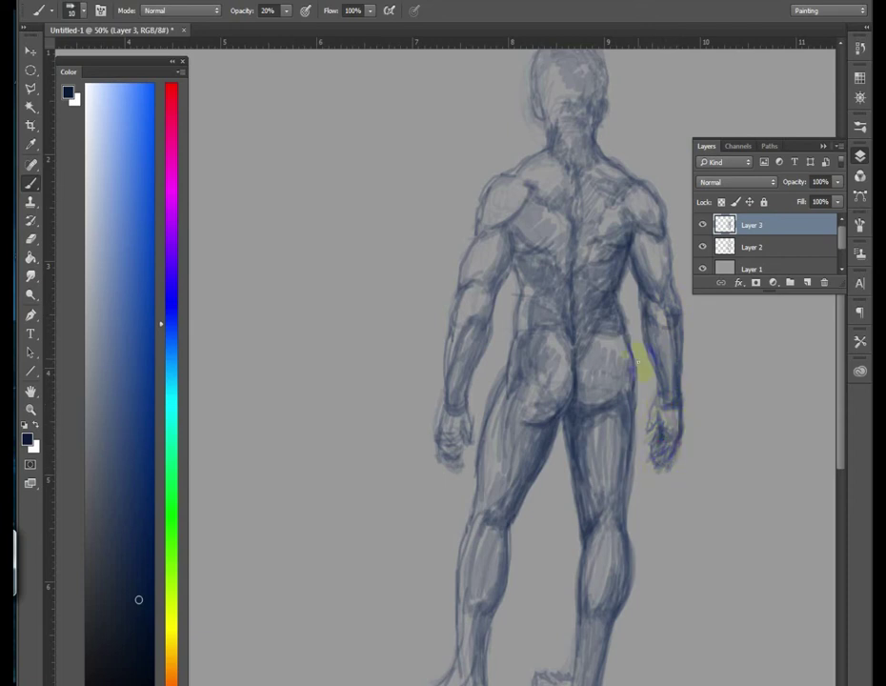
drag(513, 252, 492, 302)
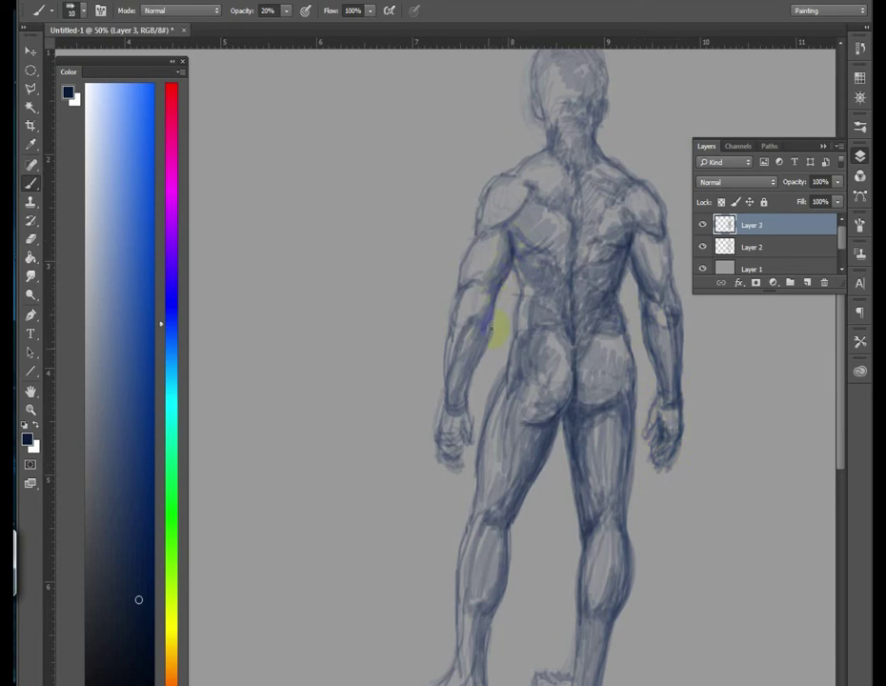
drag(465, 331, 451, 409)
click(442, 441)
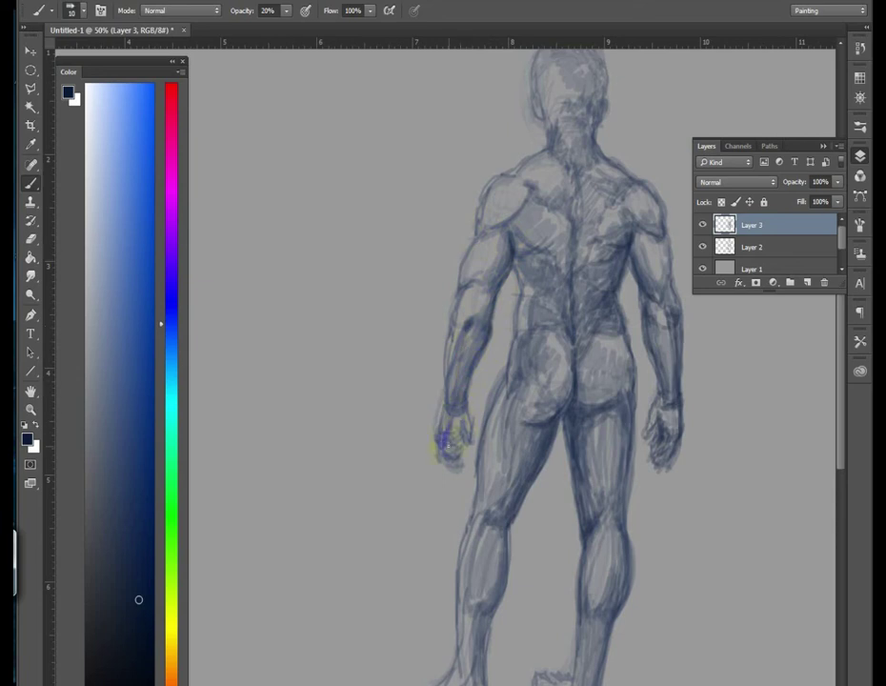
drag(473, 441, 451, 456)
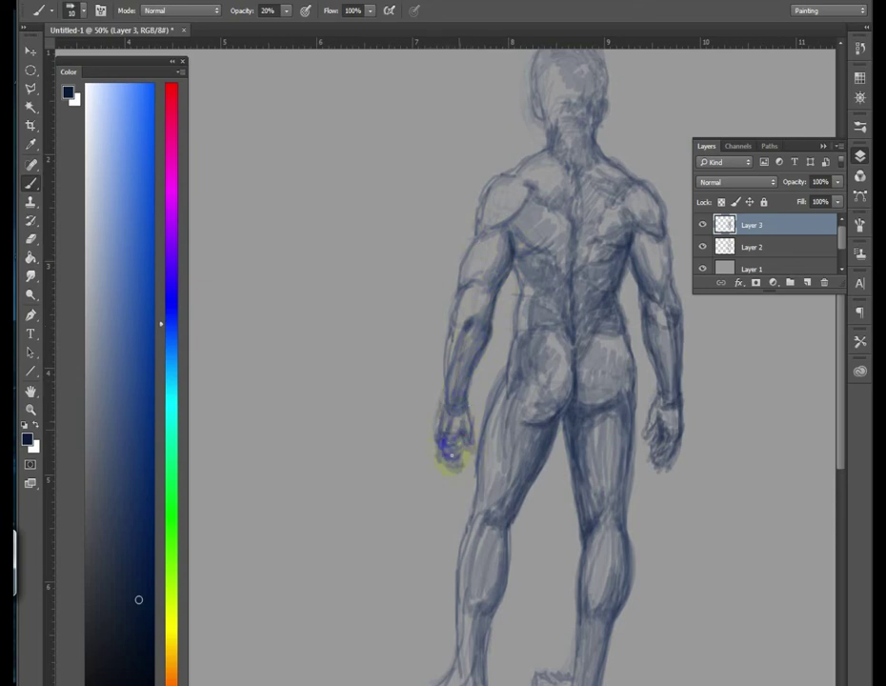
click(446, 410)
drag(438, 430, 467, 389)
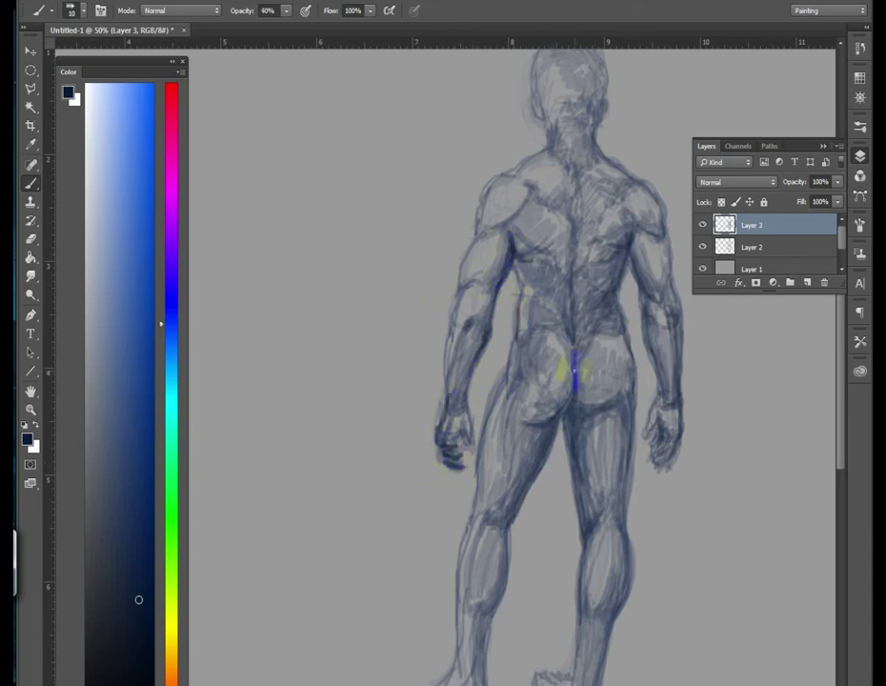
Hatch the buttock, upper thigh, lower back, both inner calves and the left foot
mouse_move(546, 445)
mouse_down()
mouse_move(537, 461)
mouse_move(565, 412)
mouse_up()
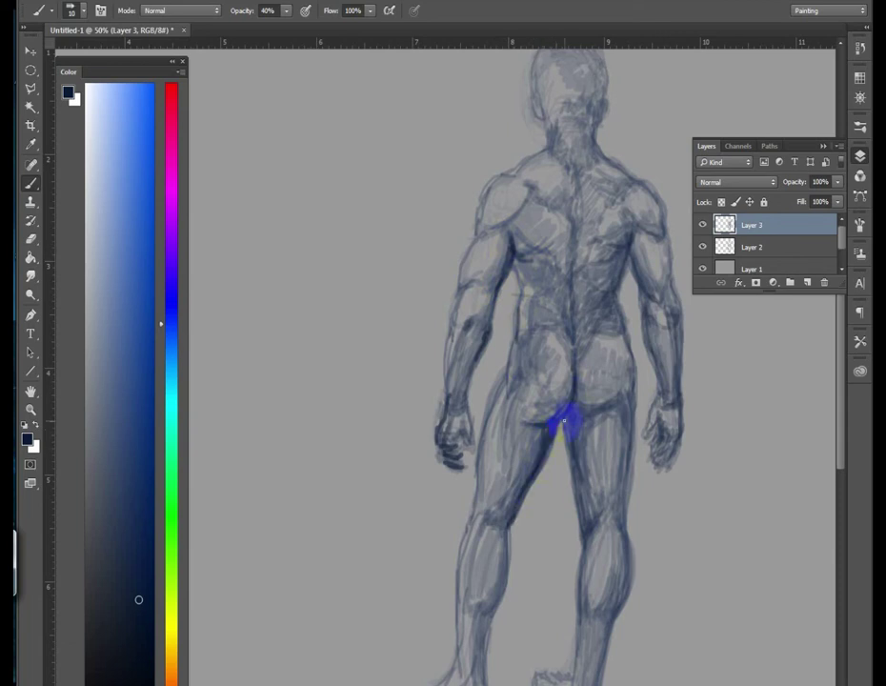
mouse_move(580, 479)
mouse_down()
mouse_move(577, 411)
mouse_move(627, 425)
mouse_move(608, 406)
mouse_up()
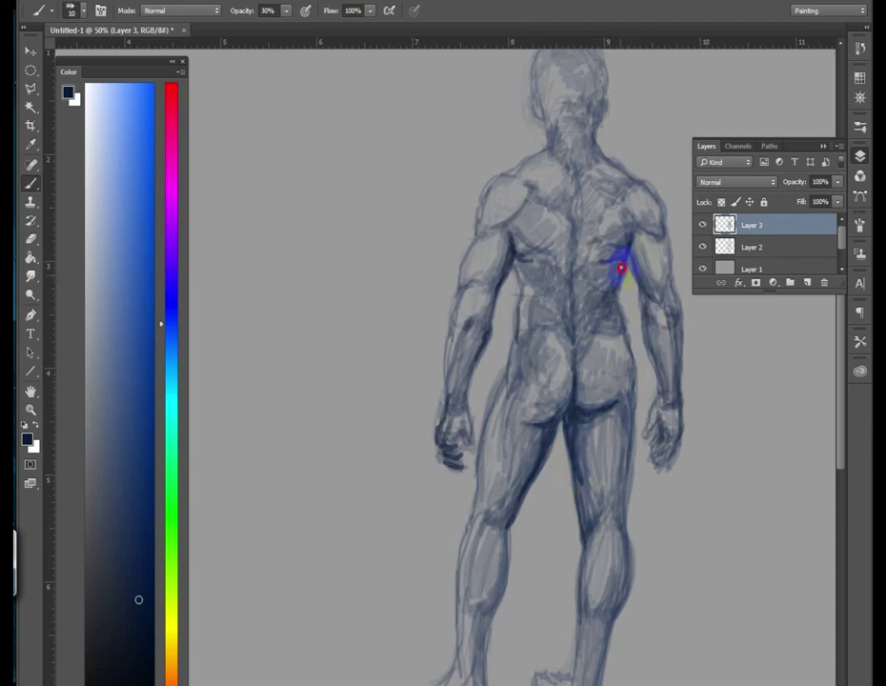
drag(613, 311, 624, 341)
drag(589, 513, 589, 475)
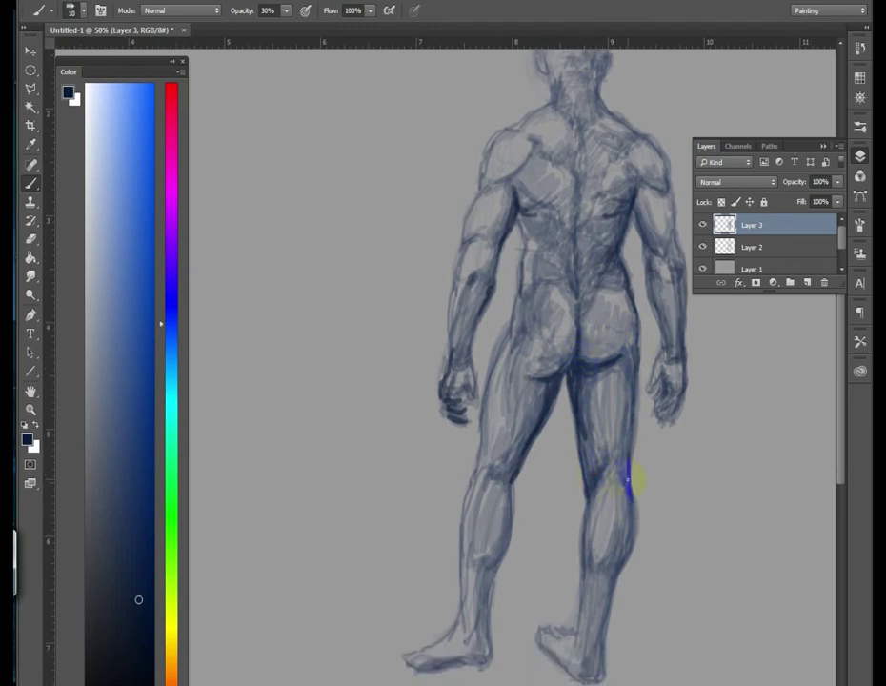
mouse_move(615, 597)
mouse_down()
mouse_move(600, 644)
mouse_move(557, 634)
mouse_up()
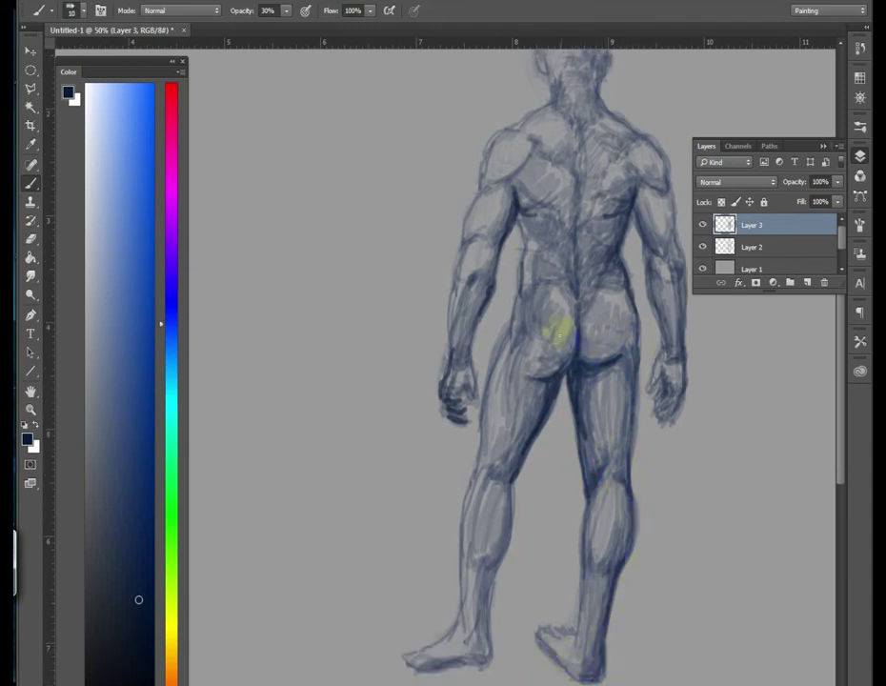
mouse_move(504, 554)
mouse_down()
mouse_move(487, 624)
mouse_move(476, 611)
mouse_up()
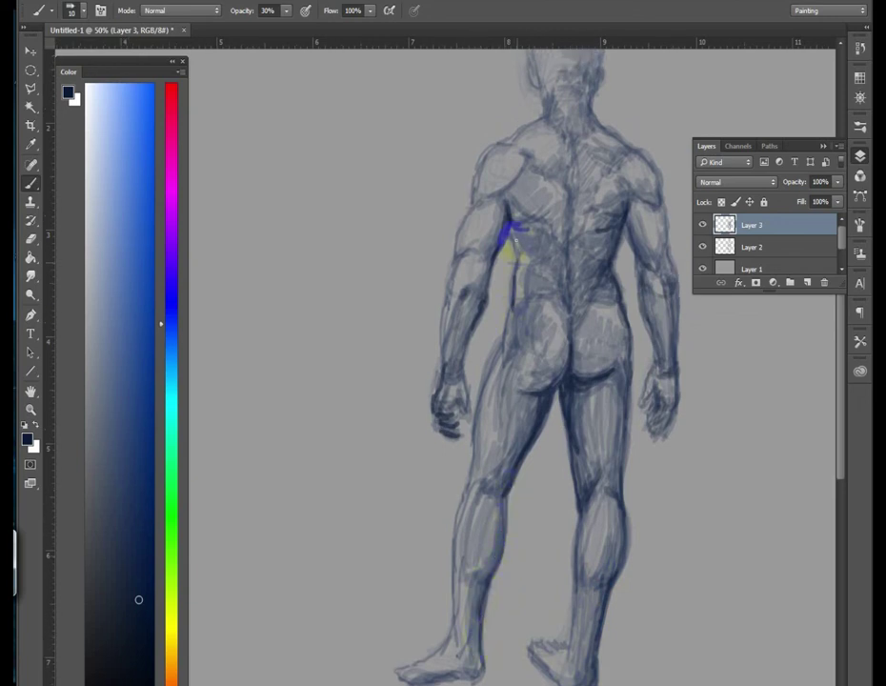
drag(410, 675, 440, 676)
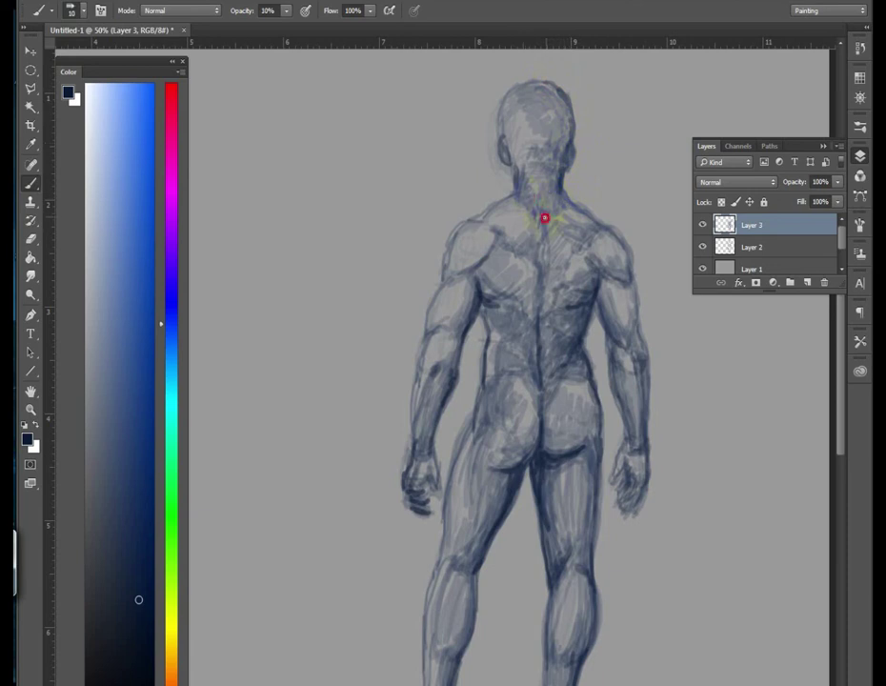
Reframe the canvas and draw a small circle left of the figure to begin an arm study
scroll(574, 271, down, 3)
scroll(601, 408, up, 3)
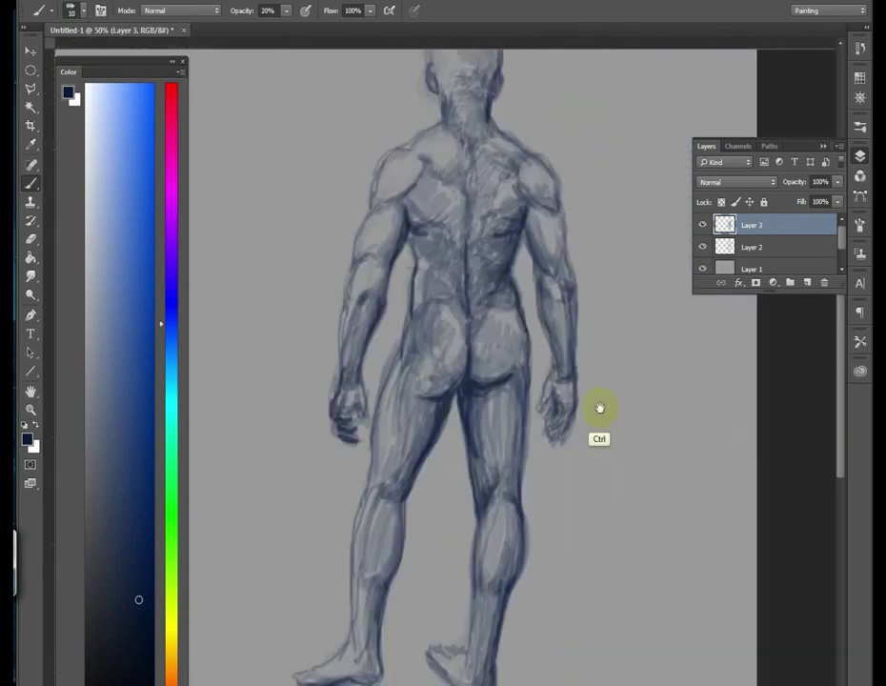
scroll(601, 408, down, 3)
drag(599, 373, 608, 401)
scroll(606, 377, up, 3)
key(ctrl+z)
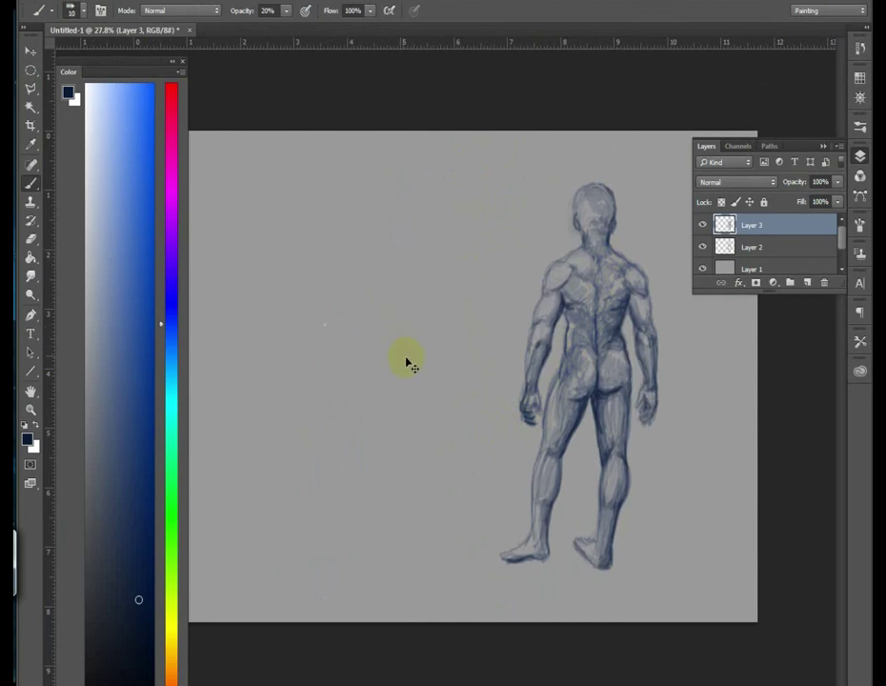
key(ctrl+plus)
drag(382, 236, 395, 248)
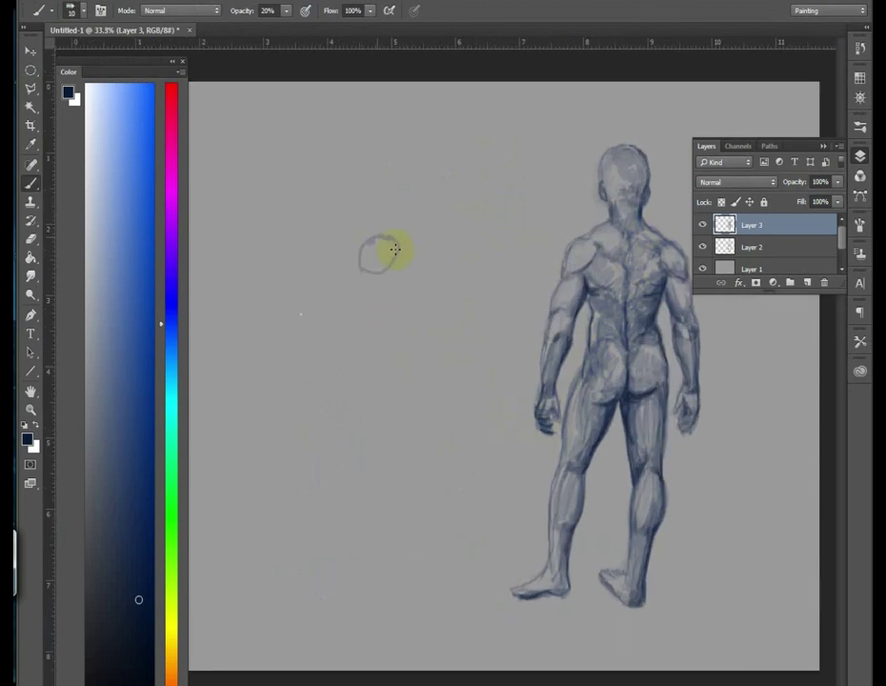
Save the artwork as drawing.psd on the Desktop in Photoshop format
key(ctrl+shift+s)
click(86, 74)
click(181, 242)
text(drawing)
click(308, 388)
click(697, 193)
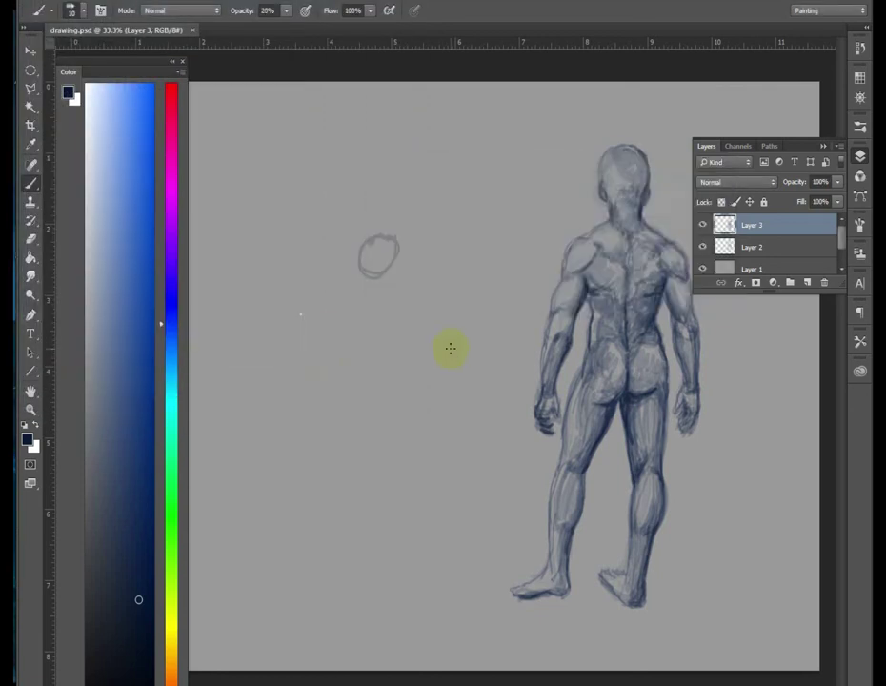
Sketch the arm down from the circle, roughing in upper arm, forearm and hand
mouse_move(375, 274)
mouse_down()
mouse_move(387, 243)
mouse_move(366, 312)
mouse_move(361, 297)
mouse_move(378, 331)
mouse_move(346, 341)
mouse_move(357, 388)
mouse_move(338, 398)
mouse_move(350, 417)
mouse_up()
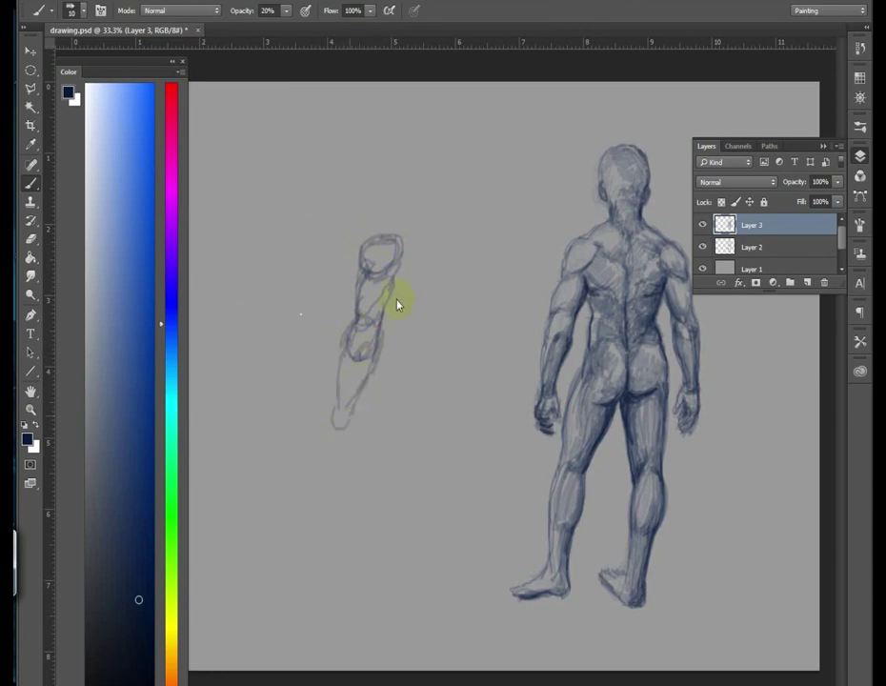
mouse_move(391, 314)
mouse_down()
mouse_move(331, 439)
mouse_move(351, 425)
mouse_move(359, 443)
mouse_up()
mouse_move(362, 303)
mouse_down()
mouse_move(380, 220)
mouse_move(383, 265)
mouse_move(395, 280)
mouse_move(389, 307)
mouse_move(382, 279)
mouse_move(382, 316)
mouse_move(344, 419)
mouse_move(344, 392)
mouse_up()
Redraw the arm study's shoulder, upper arm, elbow, forearm and hand contours with darker lines
scroll(353, 381, up, 1)
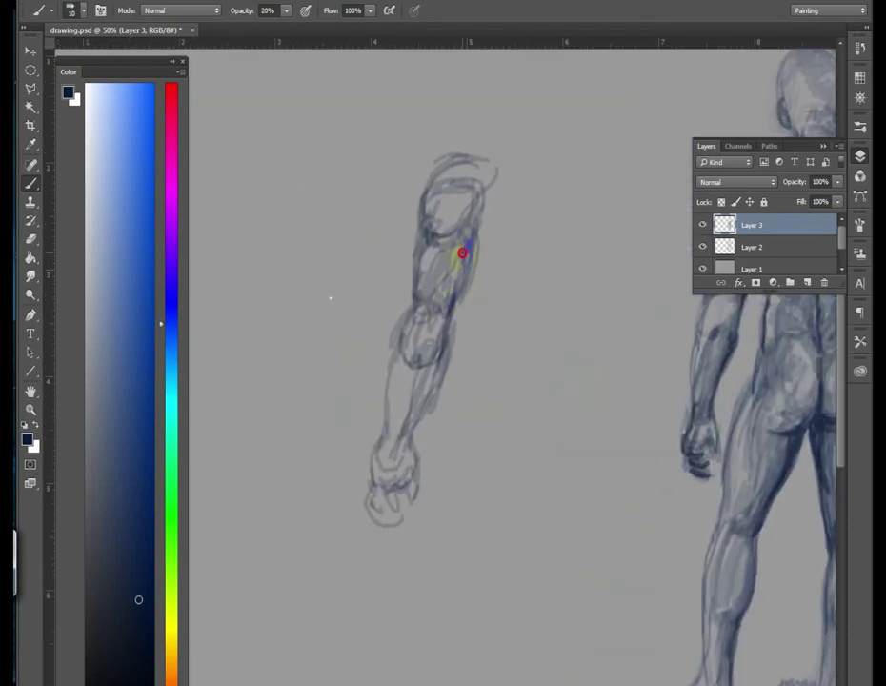
mouse_move(472, 233)
mouse_down()
mouse_move(447, 205)
mouse_move(489, 180)
mouse_move(449, 338)
mouse_move(429, 263)
mouse_move(410, 444)
mouse_move(381, 474)
mouse_move(390, 421)
mouse_move(370, 477)
mouse_move(372, 516)
mouse_move(418, 484)
mouse_move(368, 522)
mouse_move(395, 511)
mouse_move(381, 508)
mouse_up()
mouse_move(386, 313)
mouse_down()
mouse_move(413, 301)
mouse_move(397, 355)
mouse_move(411, 402)
mouse_move(382, 540)
mouse_up()
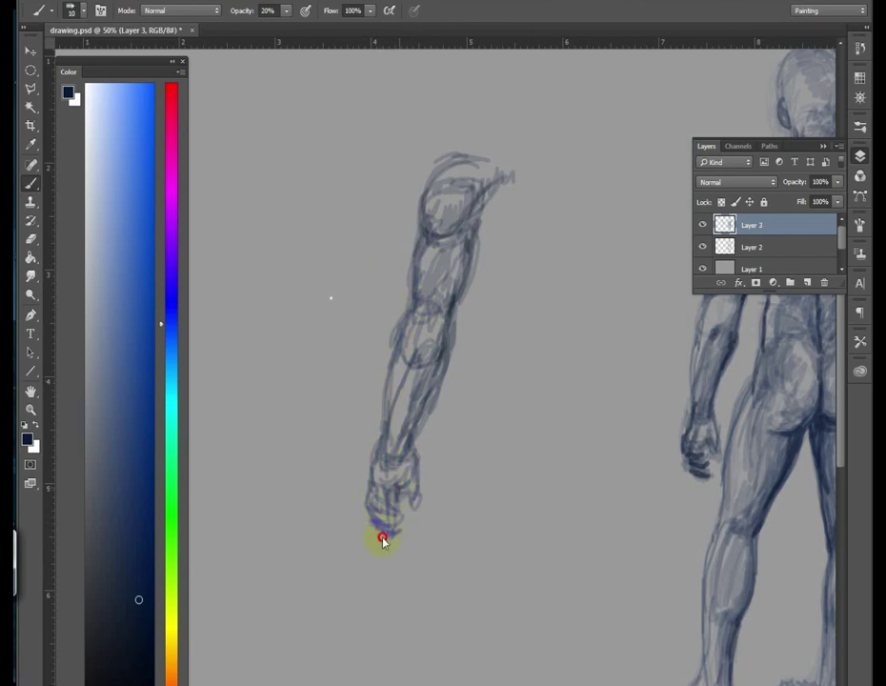
mouse_move(386, 465)
mouse_down()
mouse_move(398, 469)
mouse_move(410, 434)
mouse_move(451, 258)
mouse_move(476, 249)
mouse_move(406, 333)
mouse_move(377, 529)
mouse_up()
mouse_move(501, 200)
mouse_down()
mouse_move(517, 127)
mouse_move(473, 153)
mouse_move(474, 250)
mouse_move(463, 303)
mouse_move(419, 175)
mouse_move(467, 179)
mouse_up()
mouse_move(465, 242)
mouse_down()
mouse_move(449, 303)
mouse_move(461, 245)
mouse_move(460, 253)
mouse_up()
mouse_move(446, 321)
mouse_down()
mouse_move(438, 386)
mouse_move(469, 167)
mouse_move(493, 179)
mouse_move(478, 224)
mouse_move(489, 258)
mouse_move(511, 252)
mouse_move(466, 287)
mouse_move(486, 265)
mouse_move(464, 266)
mouse_move(461, 242)
mouse_move(422, 317)
mouse_move(445, 346)
mouse_move(435, 338)
mouse_move(401, 420)
mouse_move(419, 387)
mouse_move(389, 496)
mouse_move(416, 474)
mouse_move(420, 500)
mouse_up()
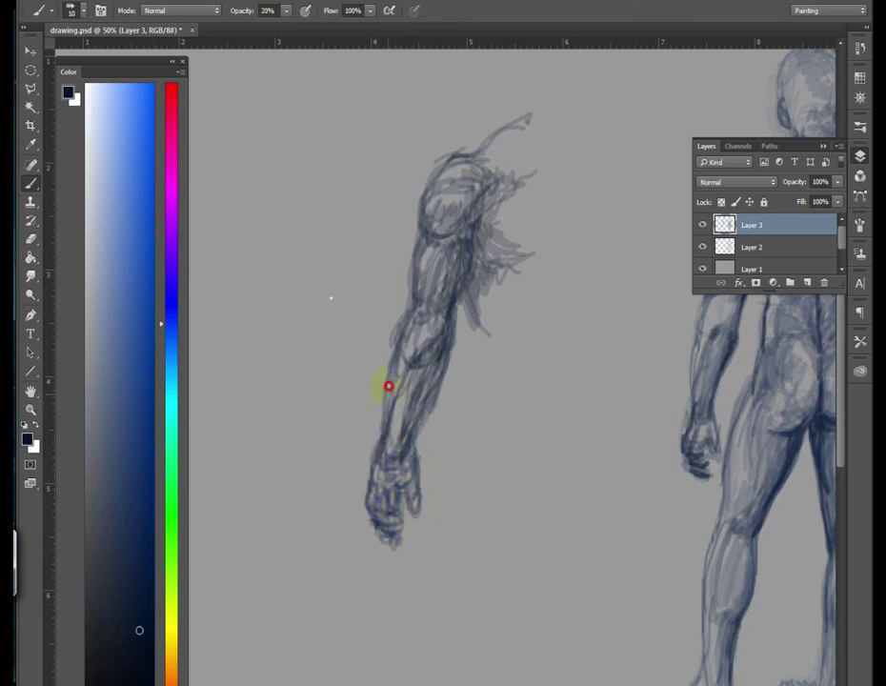
Shade the arm study's shoulder, forearm, upper arm and wrist with dark strokes
drag(421, 237, 428, 233)
drag(430, 346, 413, 399)
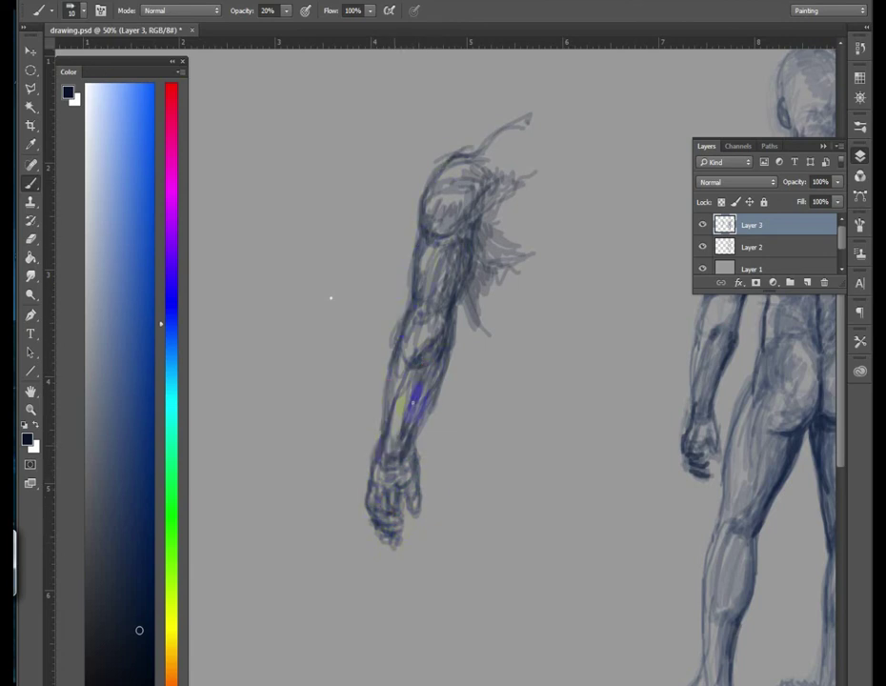
mouse_move(445, 247)
mouse_down()
mouse_move(451, 326)
mouse_move(472, 231)
mouse_up()
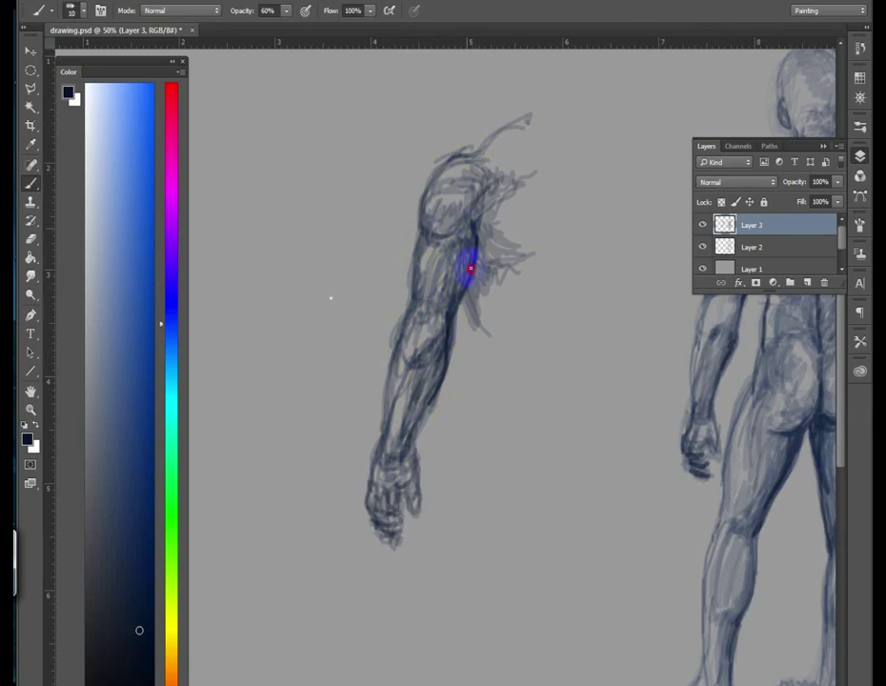
mouse_move(393, 486)
mouse_down()
mouse_move(408, 497)
mouse_move(392, 524)
mouse_move(394, 551)
mouse_move(419, 502)
mouse_up()
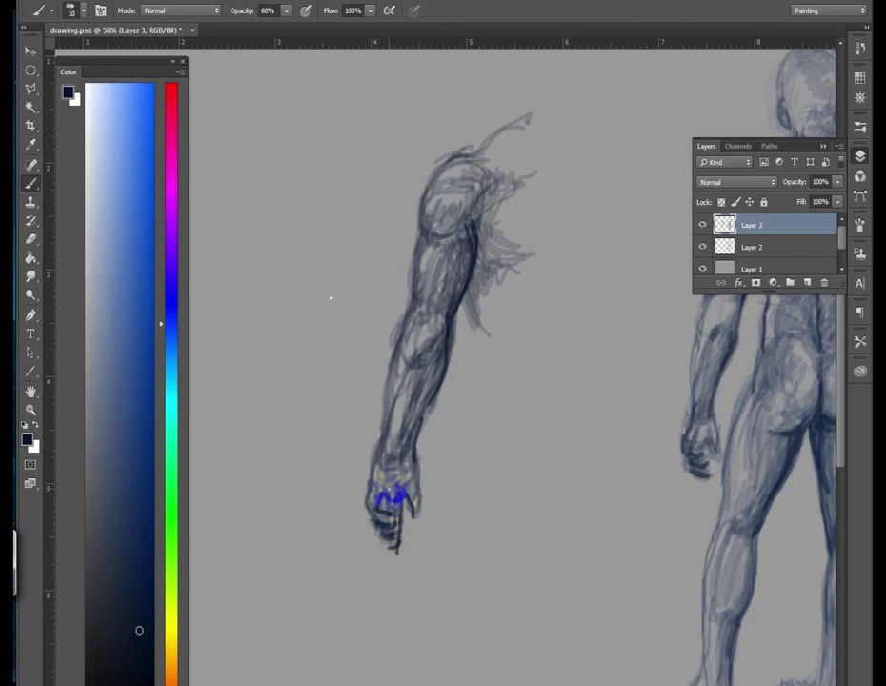
At 30% brush opacity, firm up the upper arm, forearm and wrist lines, then zoom out
key(3)
mouse_move(440, 357)
mouse_down()
mouse_move(378, 530)
mouse_move(396, 481)
mouse_up()
drag(427, 303, 450, 291)
mouse_move(431, 353)
mouse_down()
mouse_move(459, 274)
mouse_move(489, 243)
mouse_move(471, 263)
mouse_move(460, 158)
mouse_up()
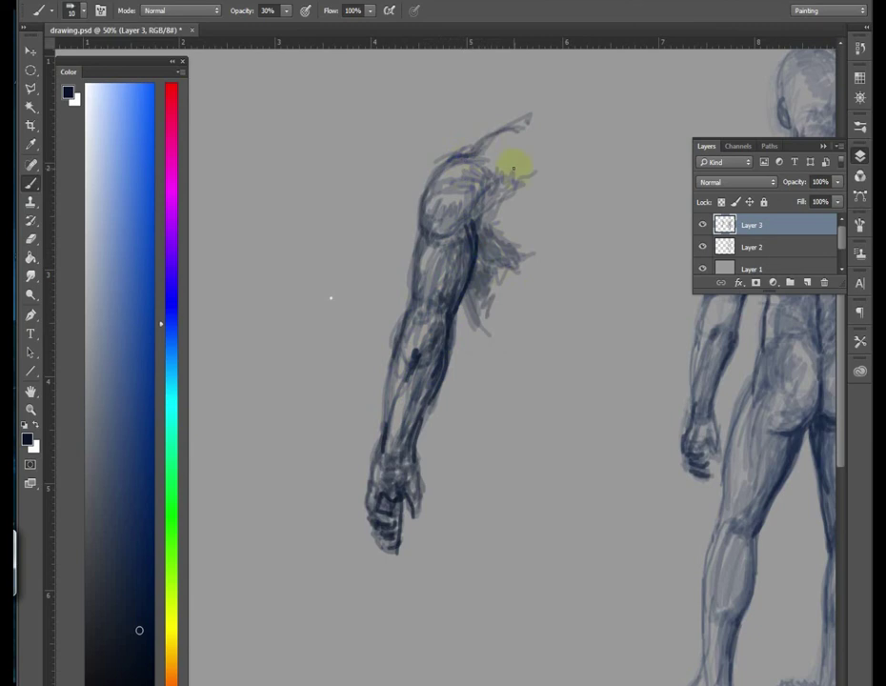
drag(479, 212, 441, 335)
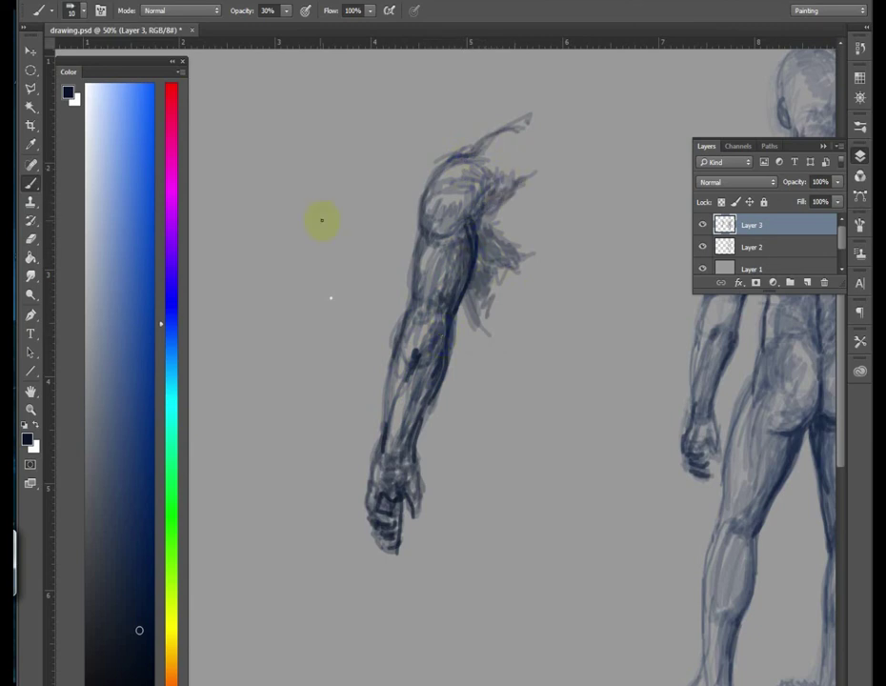
click(395, 456)
mouse_move(399, 459)
mouse_down()
mouse_move(439, 372)
mouse_move(453, 309)
mouse_move(430, 240)
mouse_up()
mouse_move(376, 440)
mouse_down()
mouse_move(388, 482)
mouse_move(423, 506)
mouse_move(412, 461)
mouse_move(397, 474)
mouse_up()
key(ctrl+minus)
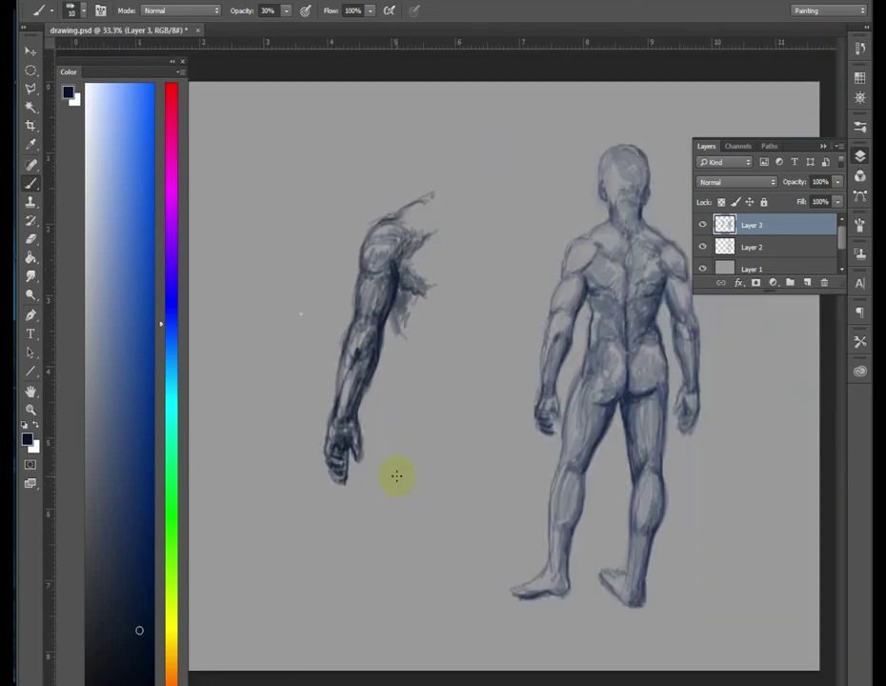